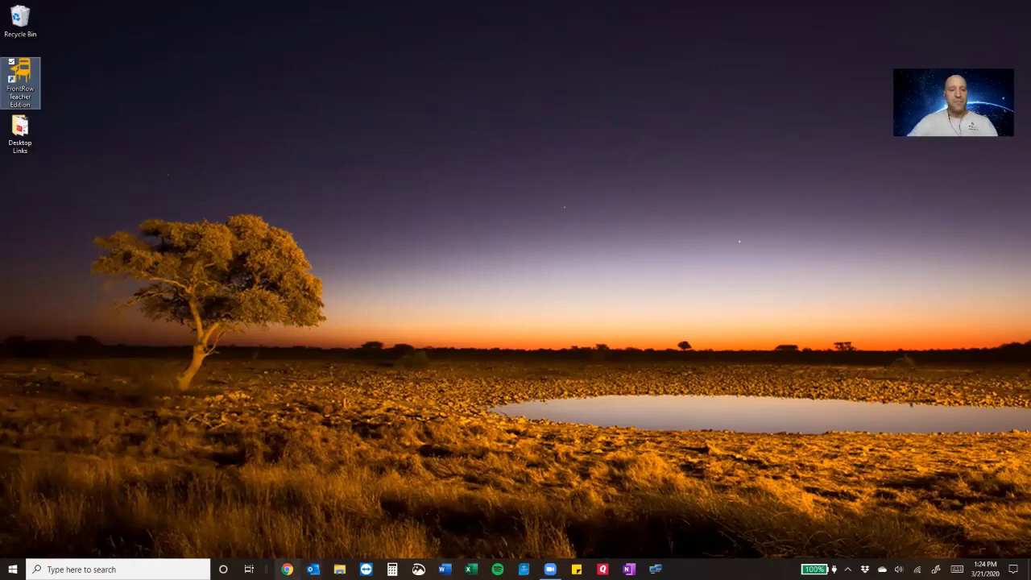
# - Switch to Chrome, search the web for "frontrow teacher edition" and open FrontRow's Teacher Edition Capture product page
pyautogui.click(287, 568)
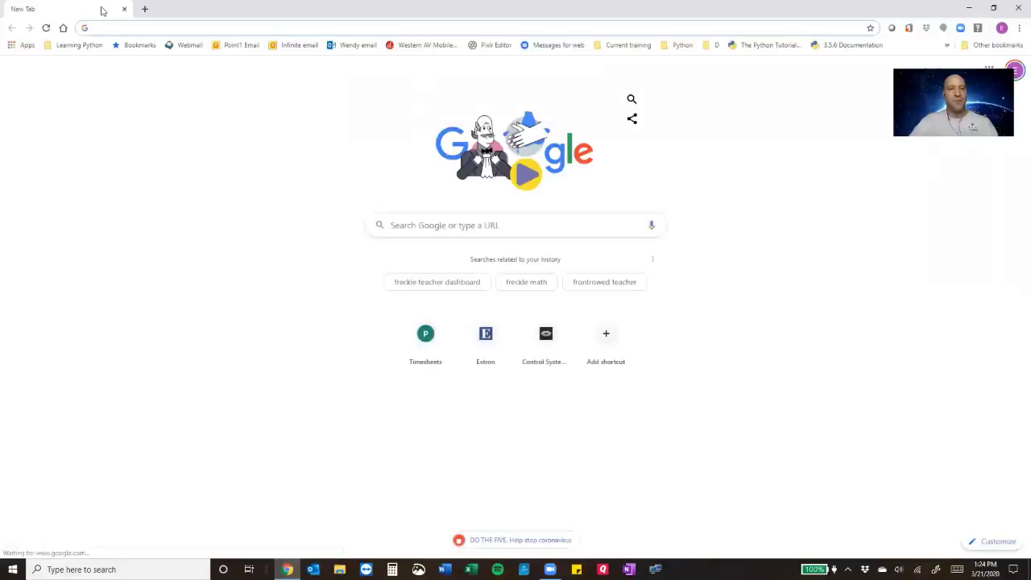
pyautogui.click(133, 25)
pyautogui.write('frontrow juno')
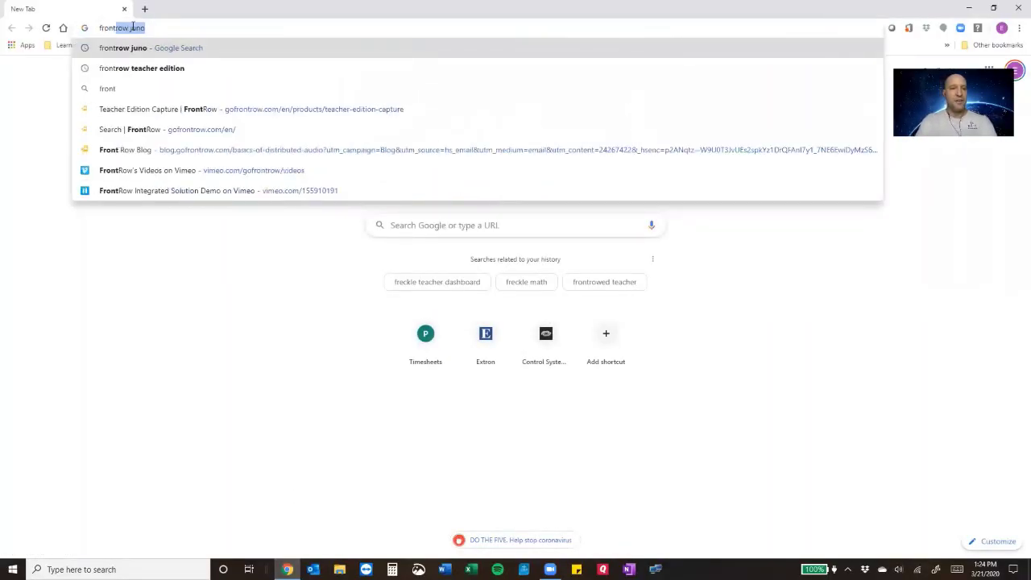
pyautogui.press('Down')
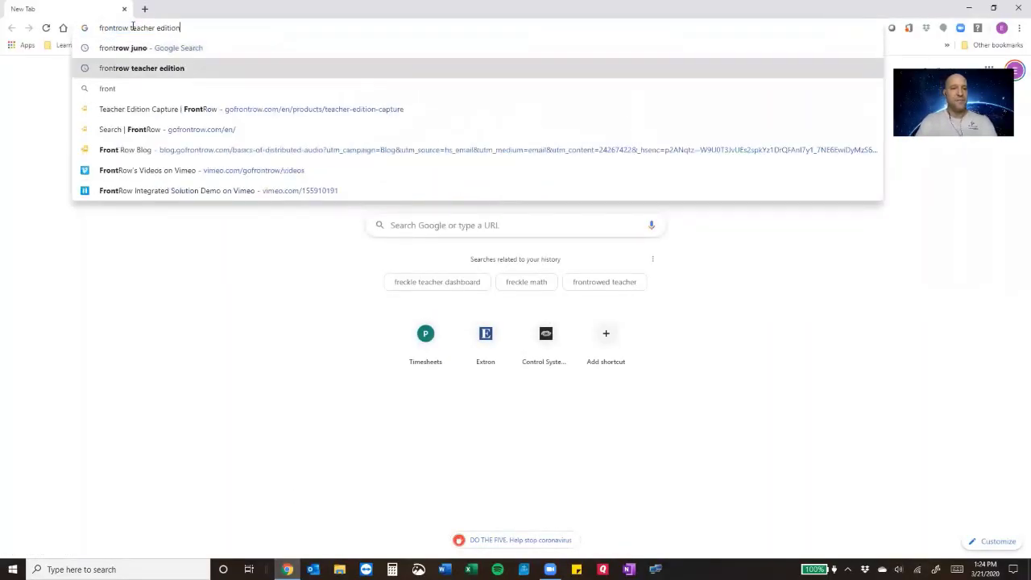
pyautogui.press('Return')
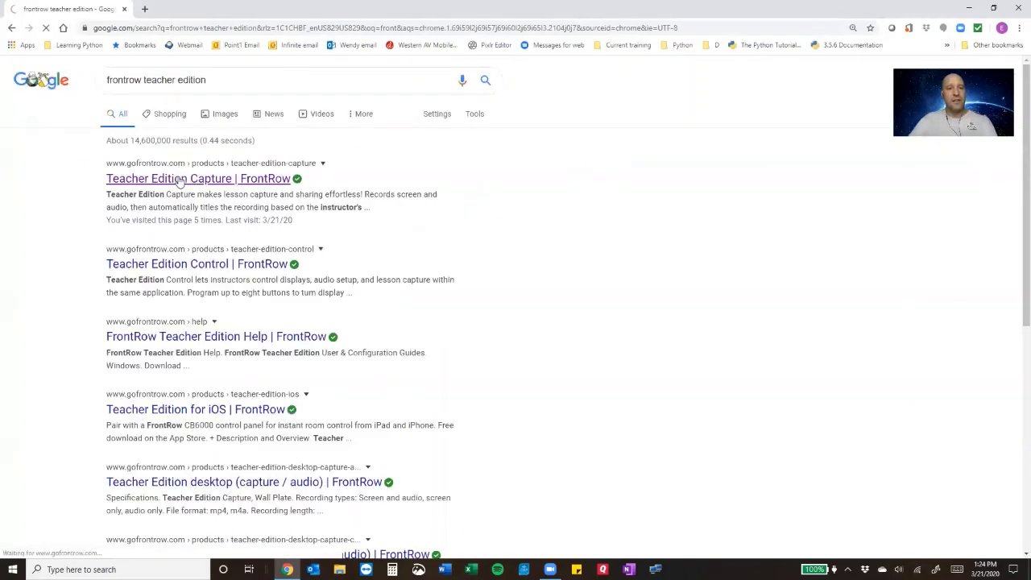
pyautogui.click(180, 179)
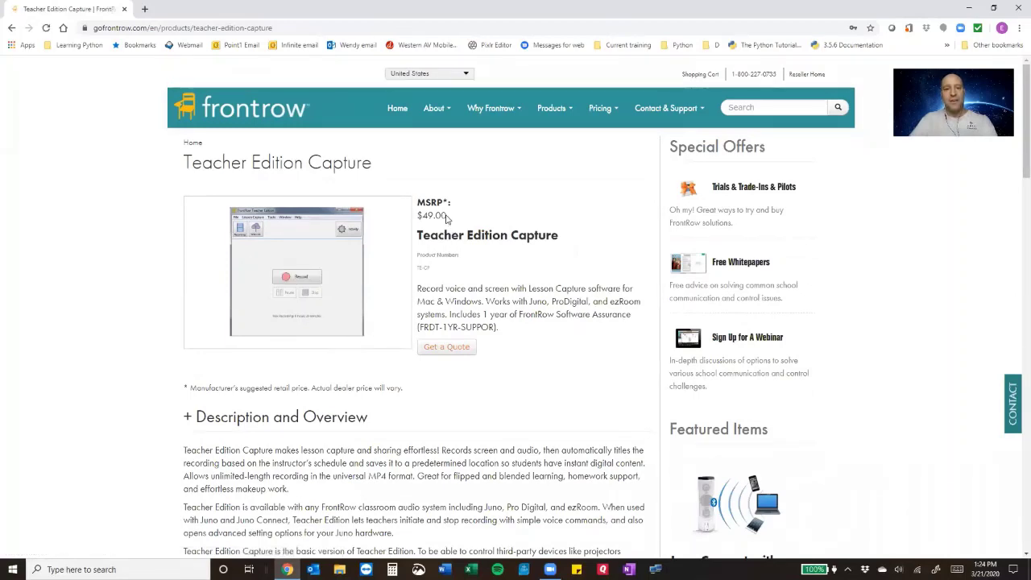
# - Review the Teacher Edition Capture price and the software downloads on the product page, and close the browser
pyautogui.moveTo(448, 216); pyautogui.dragTo(418, 216)
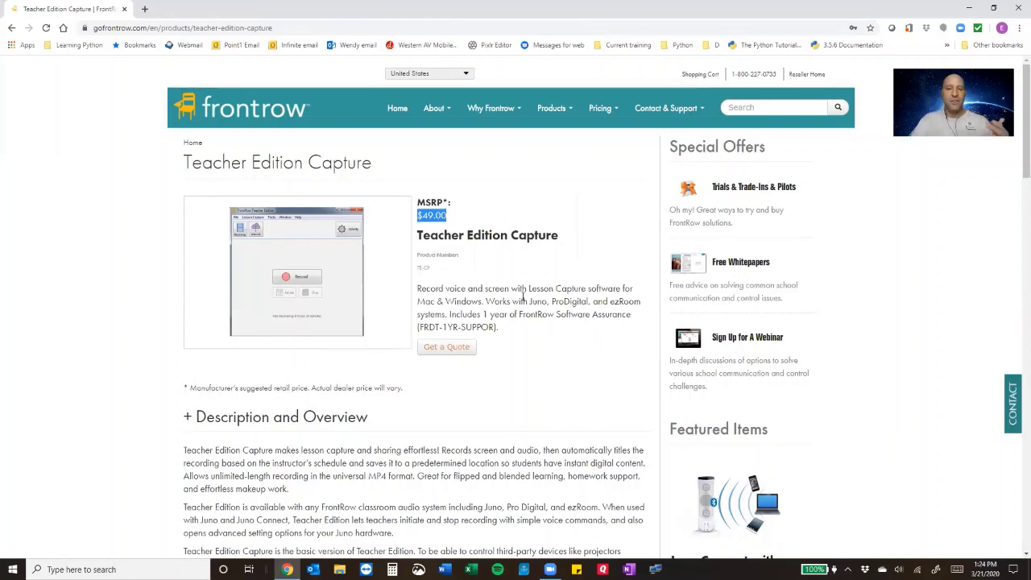
pyautogui.scroll(-10, 518, 298)
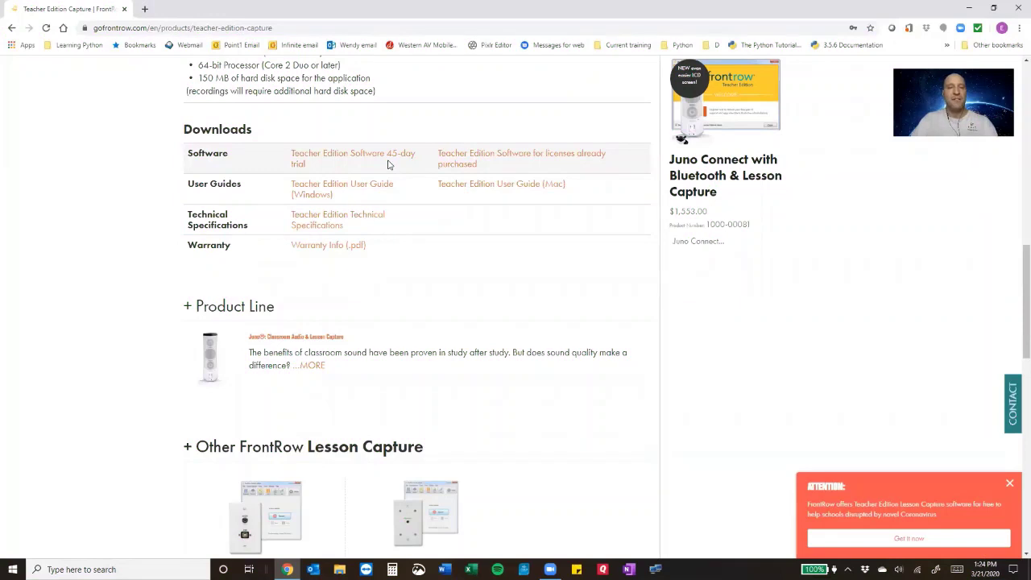
pyautogui.click(1017, 6)
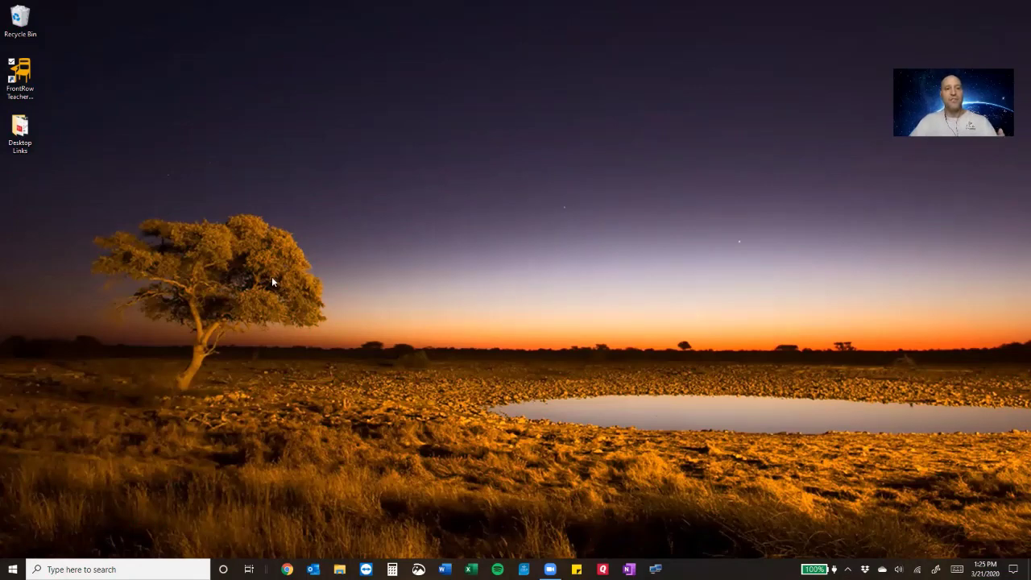
# - Search Windows for "teach" and launch the FrontRow Teacher Edition application
pyautogui.click(23, 73)
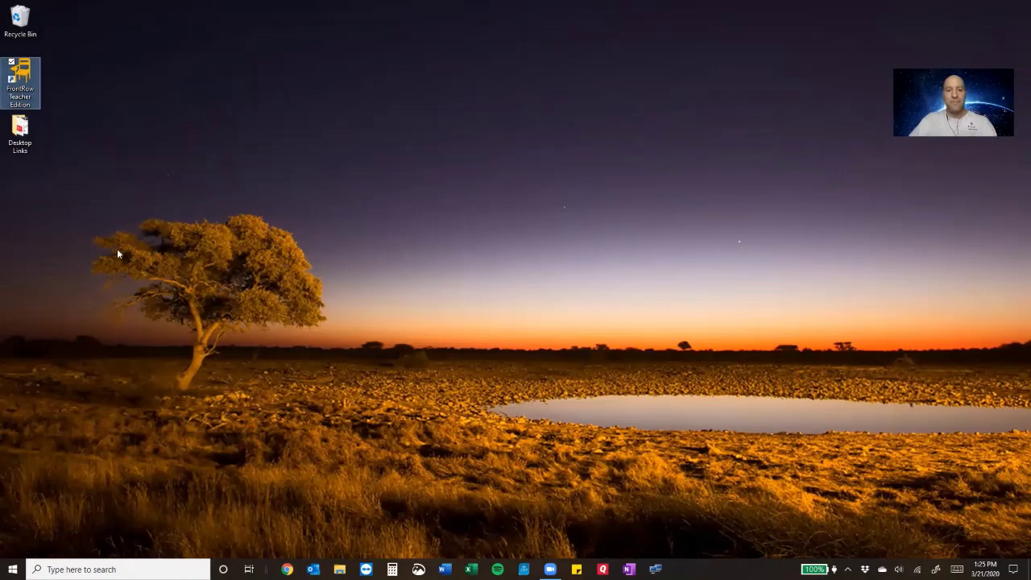
pyautogui.click(121, 569)
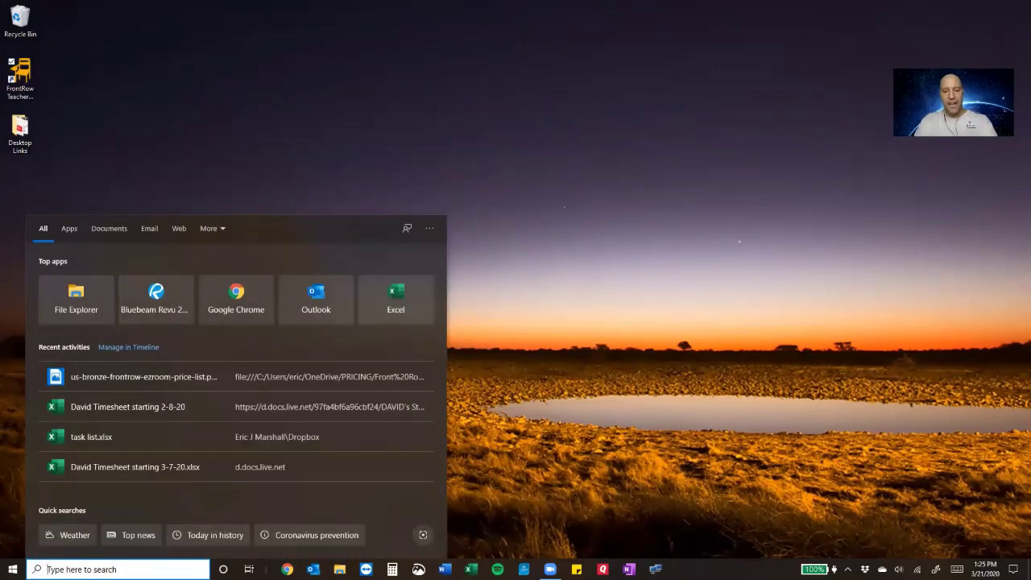
pyautogui.write('teach')
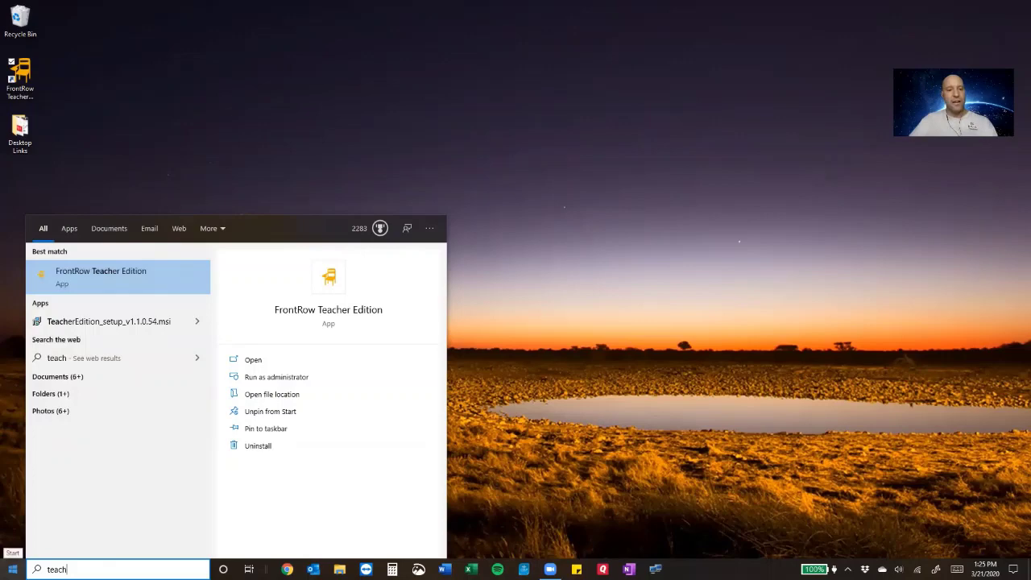
pyautogui.click(12, 569)
pyautogui.click(12, 569)
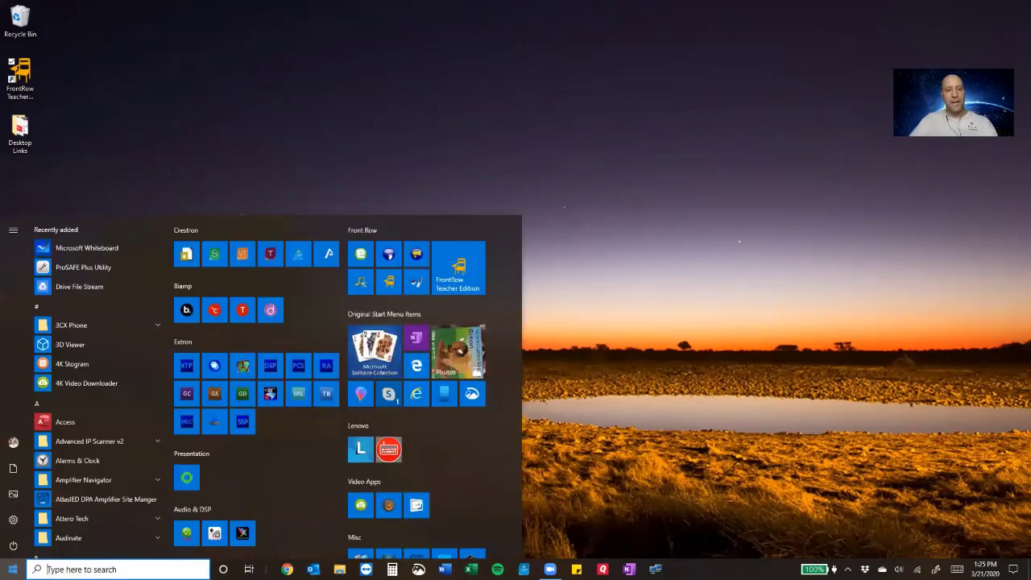
pyautogui.click(459, 274)
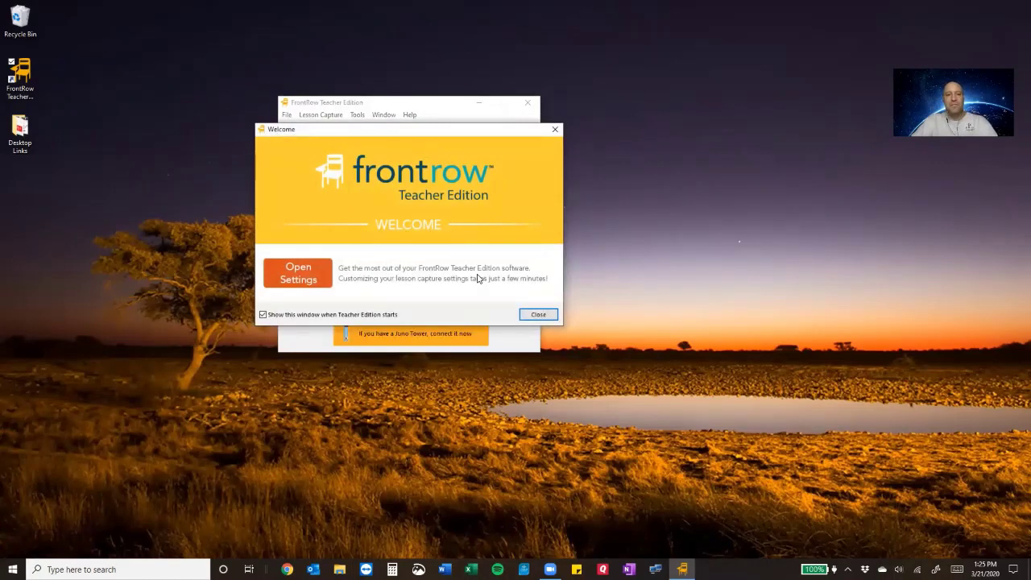
# - Toggle the option to show the welcome window at startup off and on again, and open the lesson capture settings
pyautogui.click(263, 315)
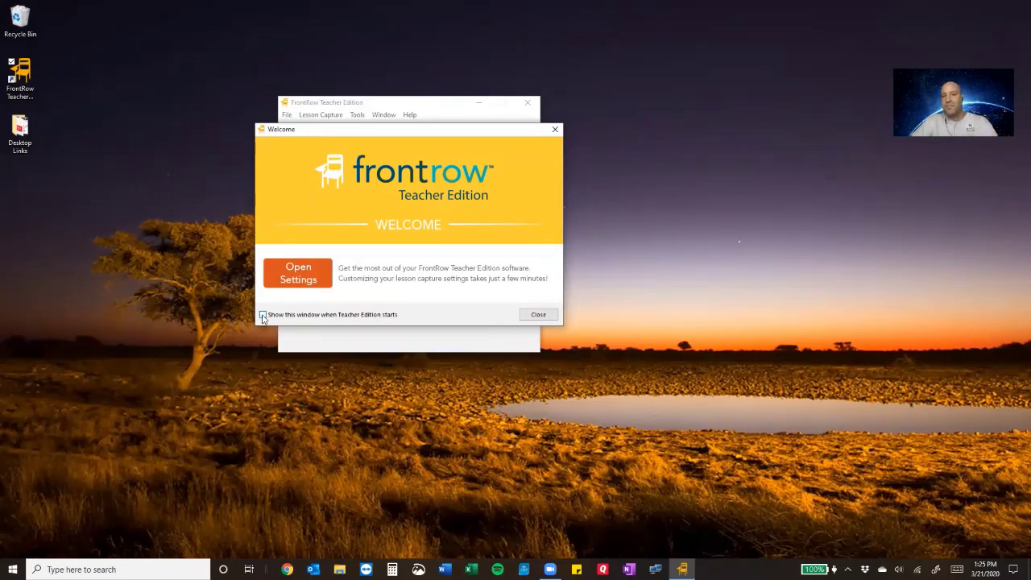
pyautogui.click(263, 315)
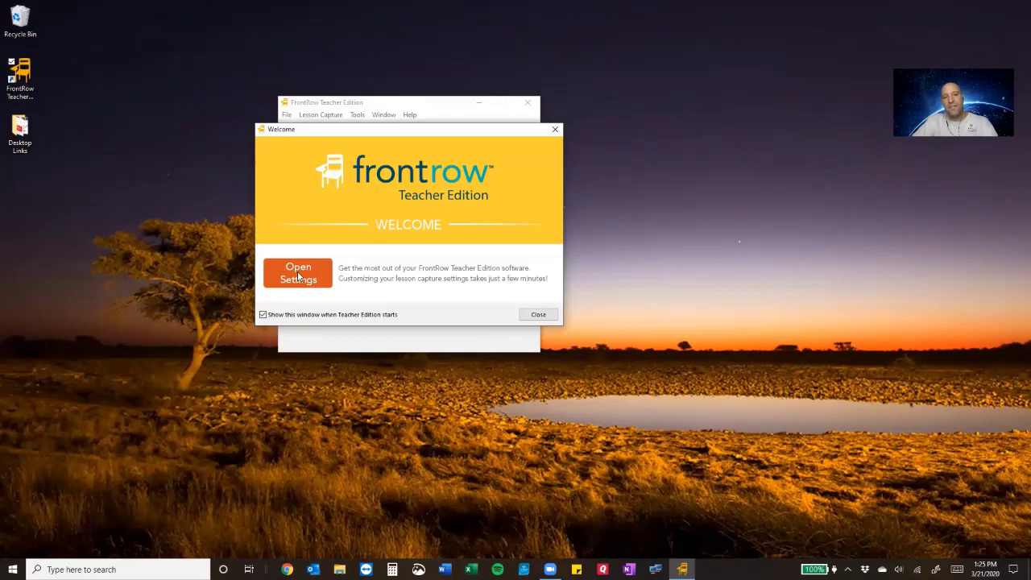
pyautogui.click(298, 276)
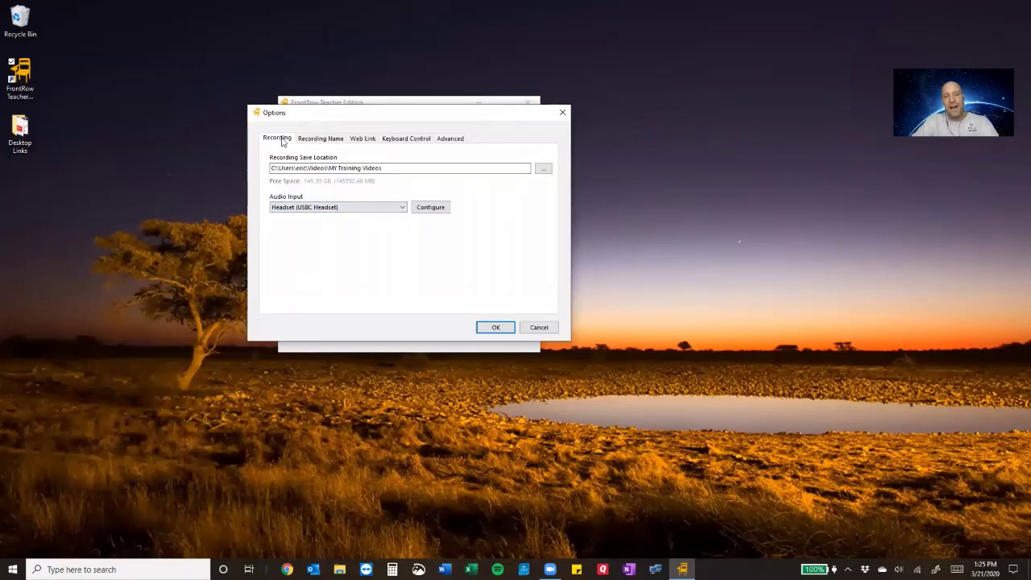
# - Remove the MY Training Videos subfolder from the recording save location path
pyautogui.click(330, 167)
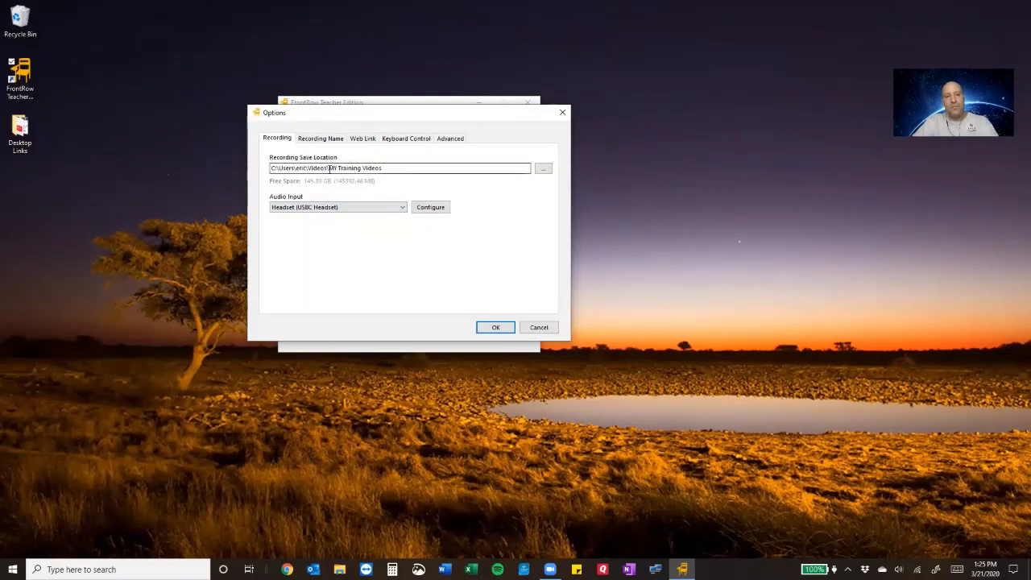
pyautogui.moveTo(329, 167); pyautogui.dragTo(422, 177)
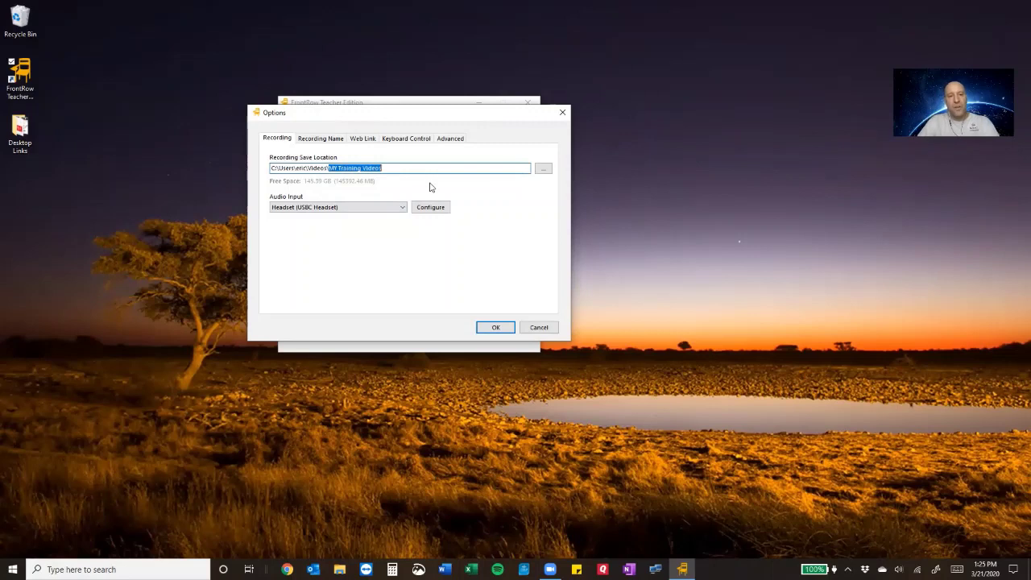
pyautogui.press('BackSpace')
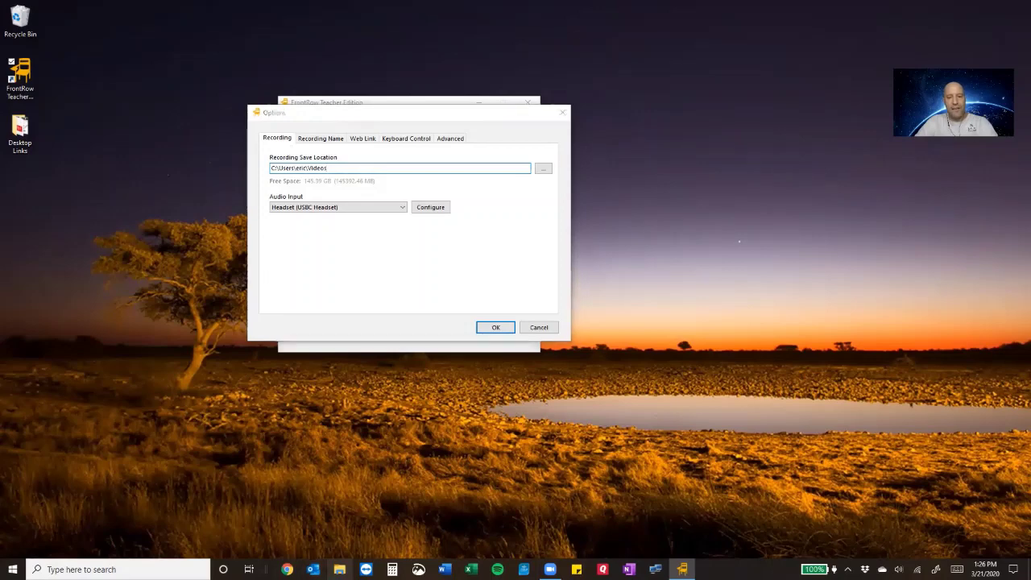
# - Switch to File Explorer and examine the folders inside this PC's Videos folder
pyautogui.click(339, 569)
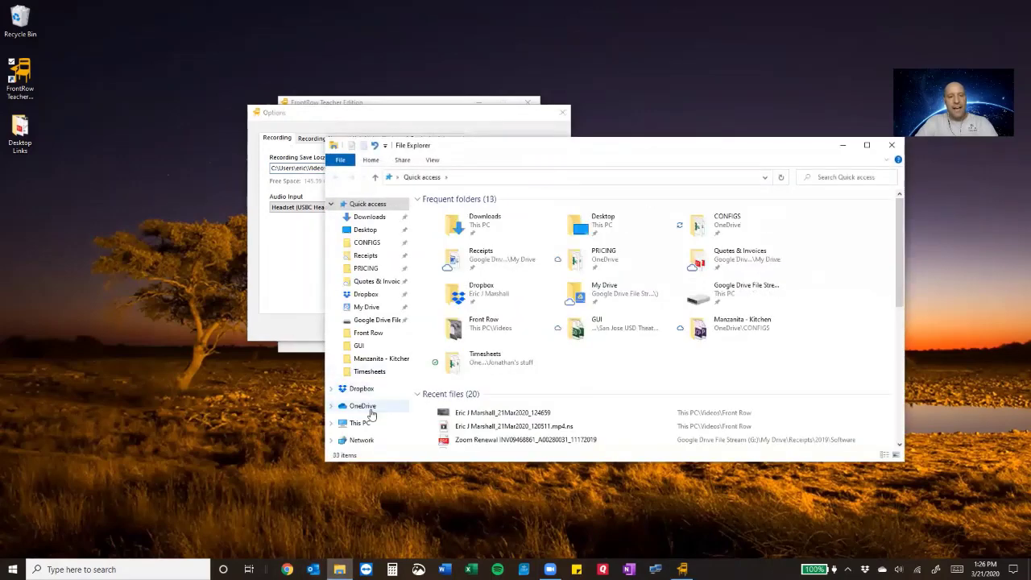
pyautogui.click(360, 425)
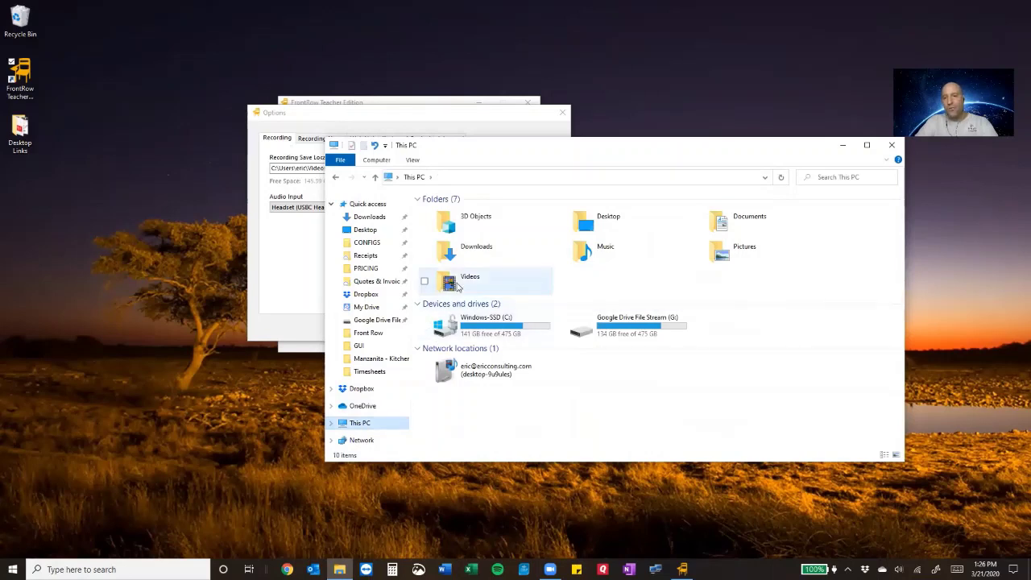
pyautogui.doubleClick(457, 286)
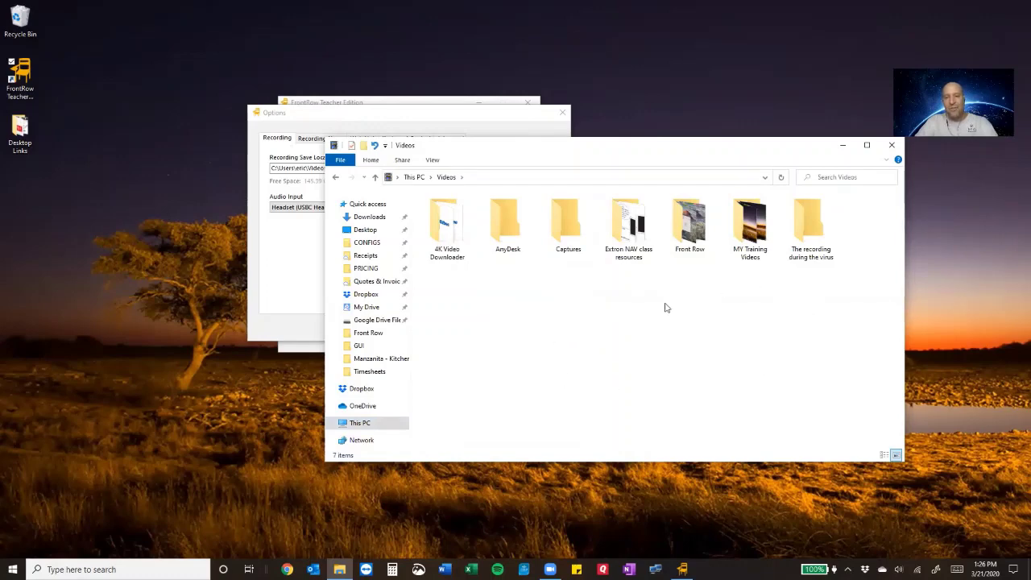
pyautogui.click(892, 145)
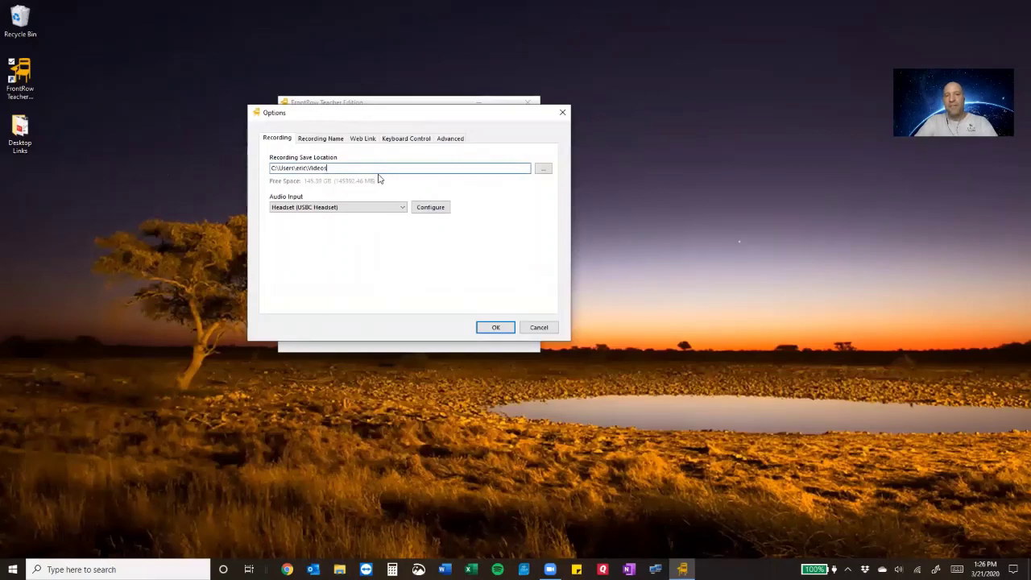
# - Browse to the existing Front Row folder inside Videos and set it as the recording save location
pyautogui.click(543, 170)
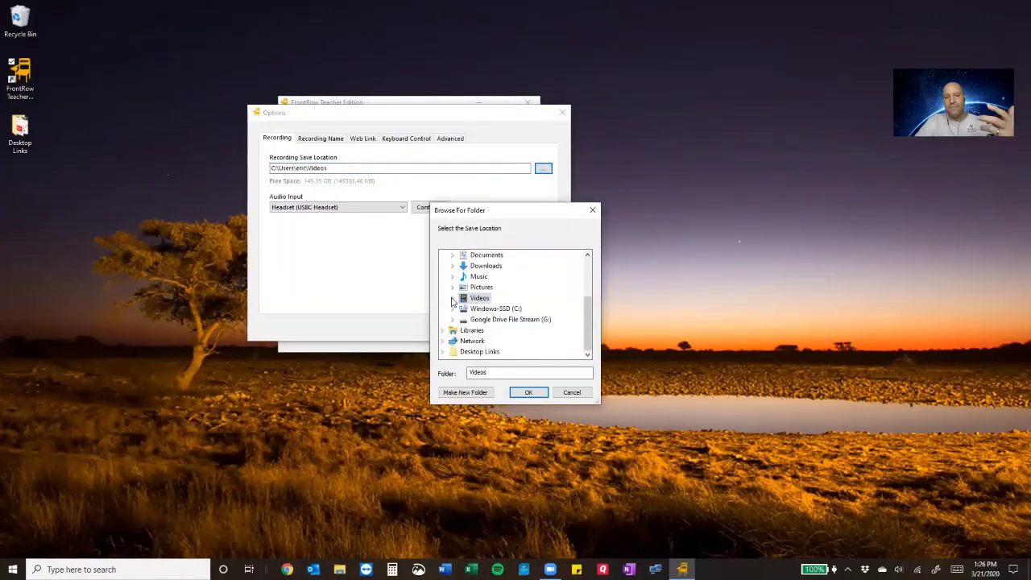
pyautogui.click(452, 299)
pyautogui.scroll(-2, 462, 300)
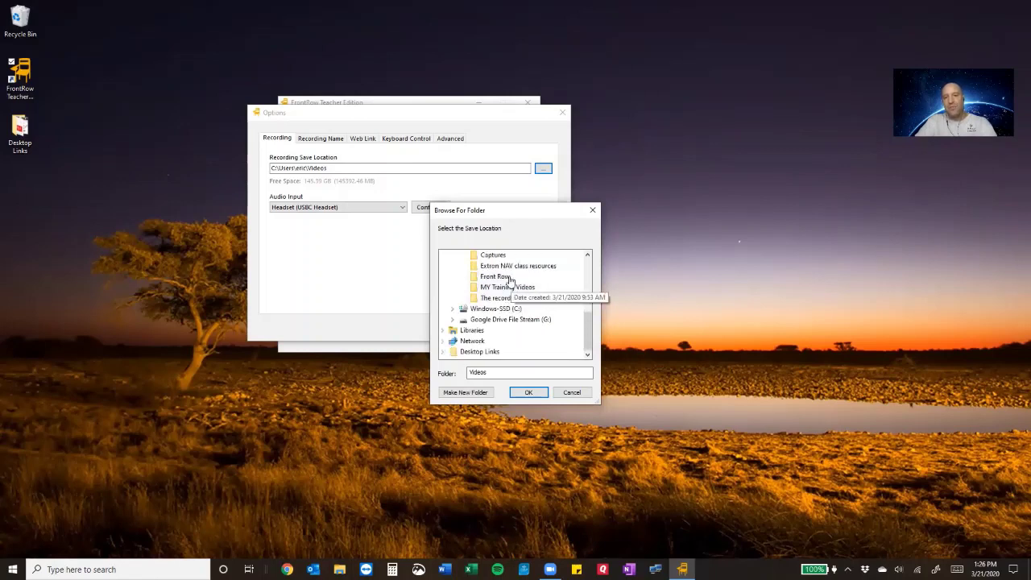
pyautogui.scroll(1, 509, 282)
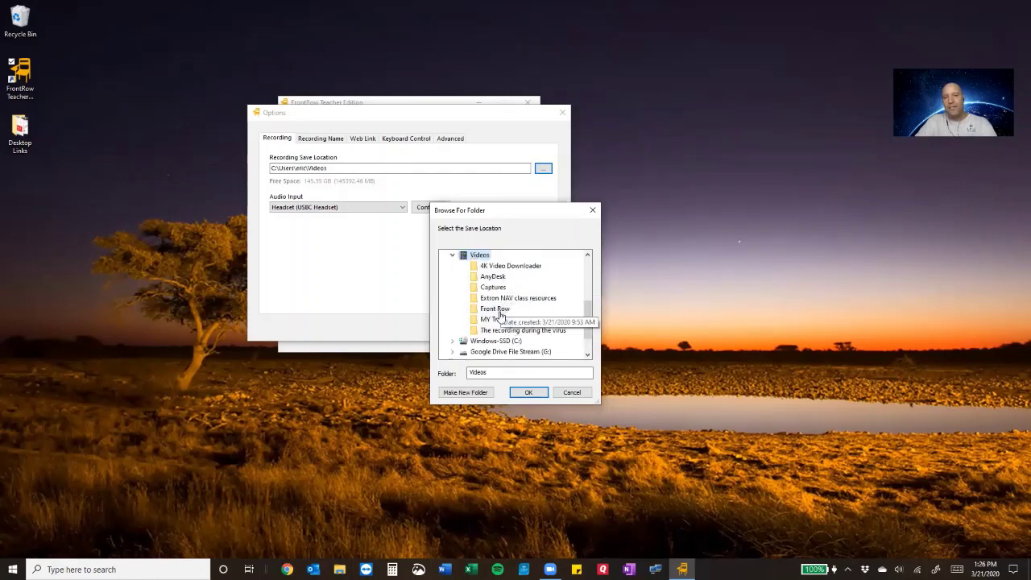
pyautogui.click(496, 309)
pyautogui.click(528, 393)
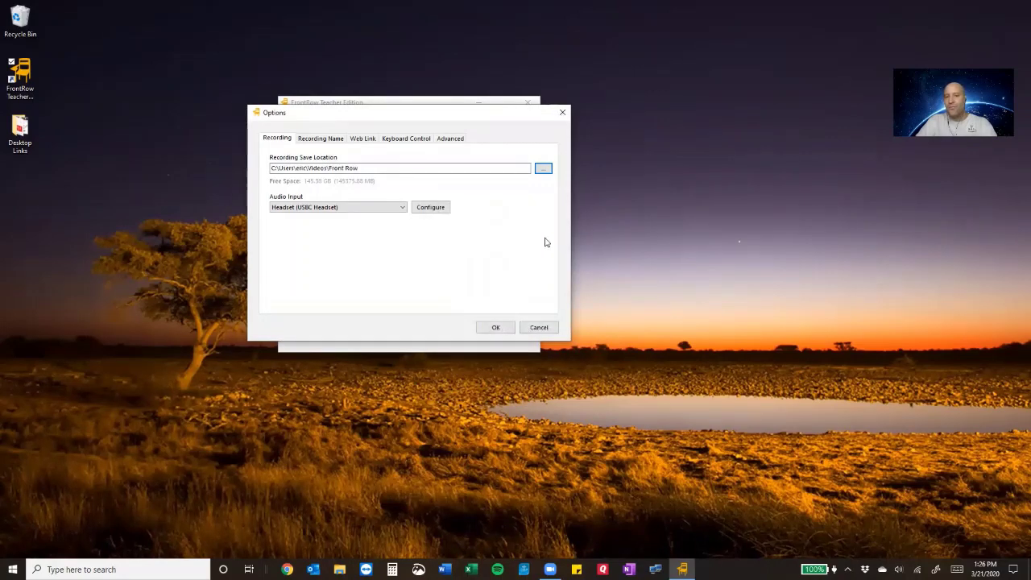
# - Create a folder named "My new folder for videos" inside Videos and set it as the recording save location
pyautogui.click(543, 170)
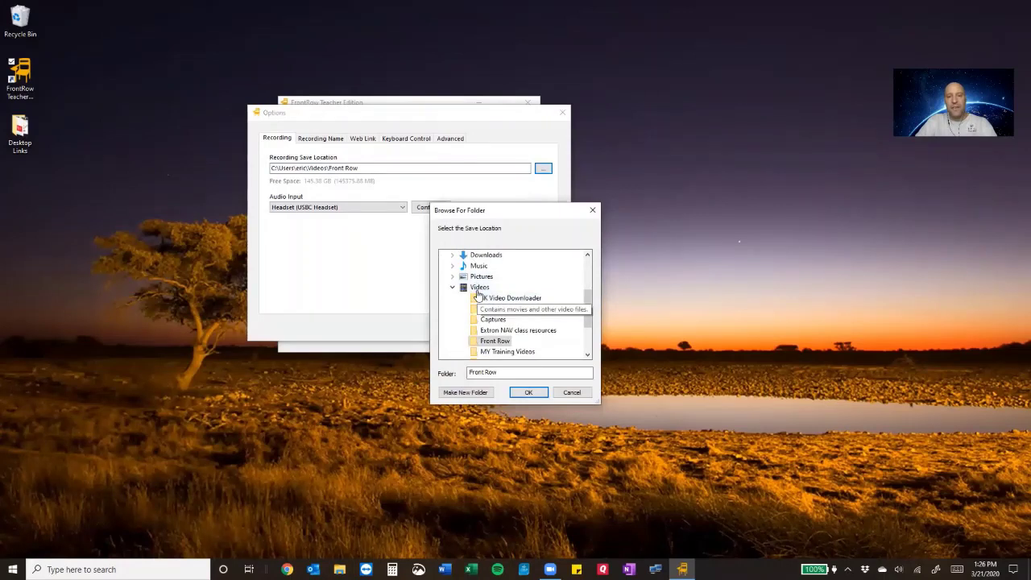
pyautogui.click(480, 287)
pyautogui.click(468, 395)
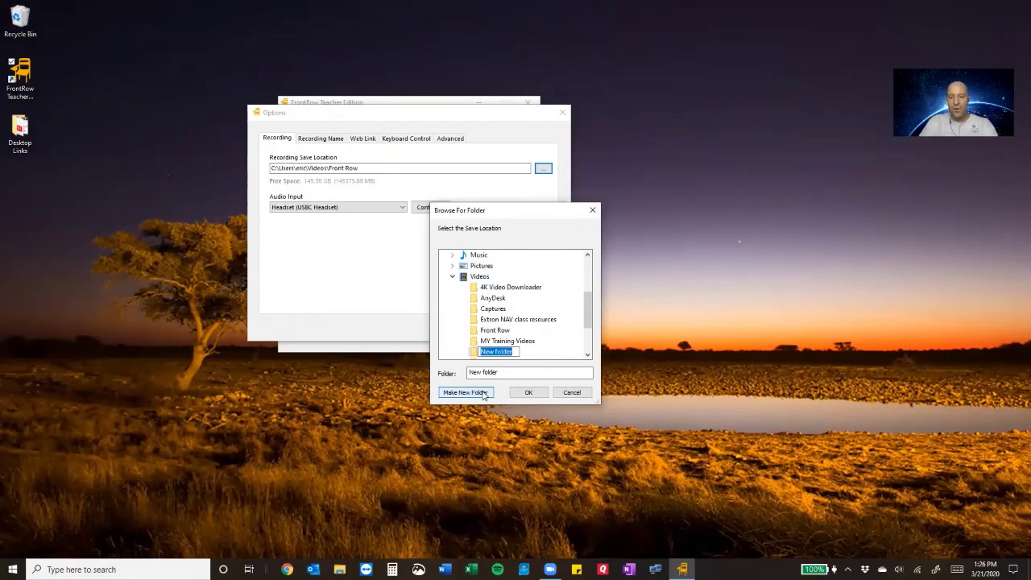
pyautogui.write('My new')
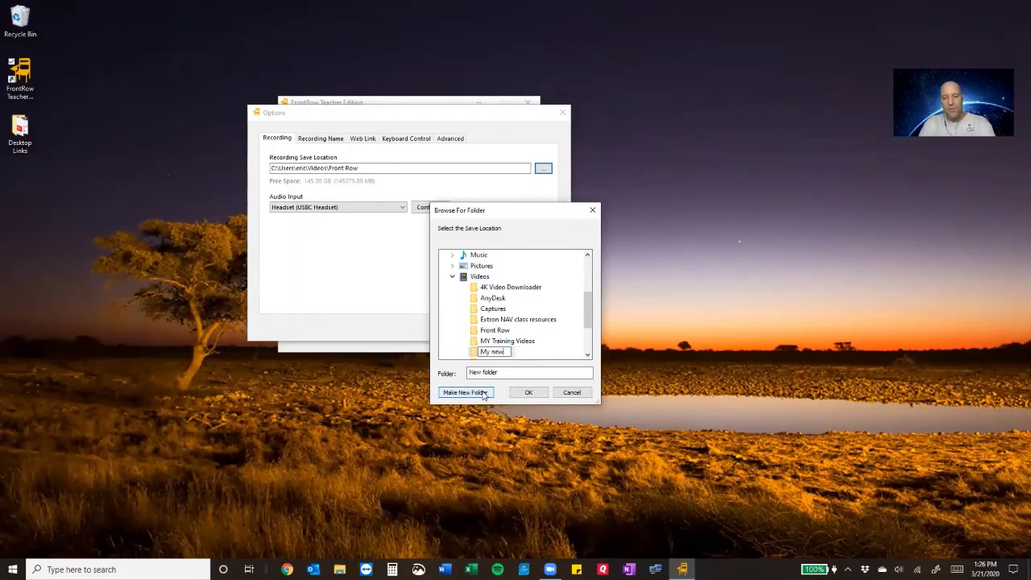
pyautogui.write(' folder for videos')
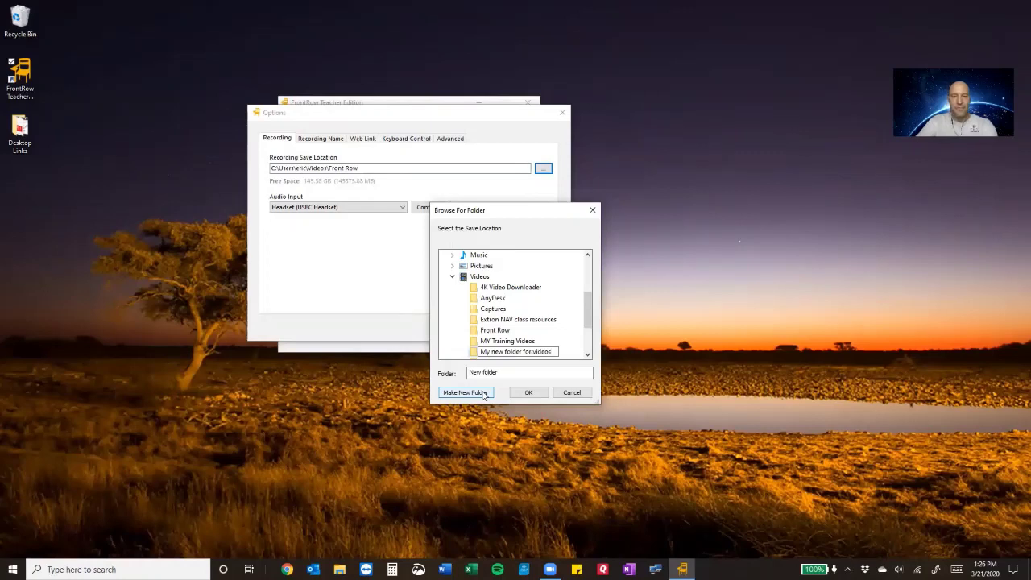
pyautogui.click(532, 394)
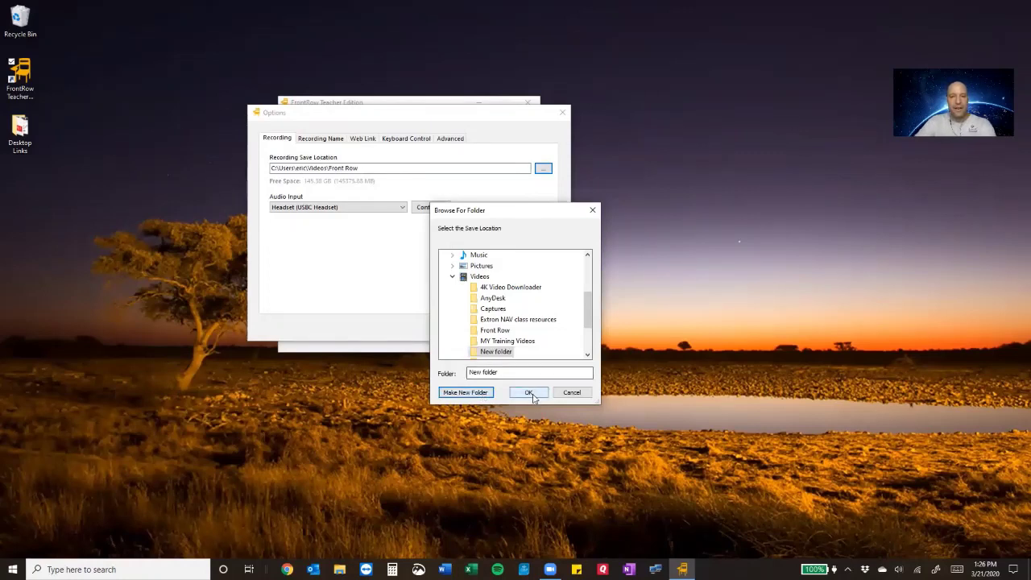
pyautogui.click(528, 393)
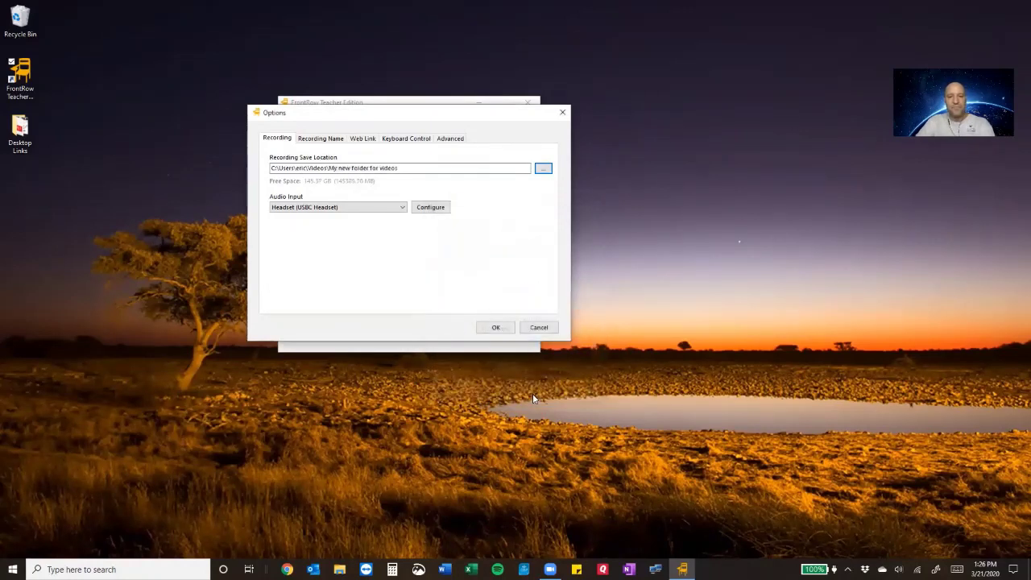
# - Review the audio input devices available for recording
pyautogui.click(393, 208)
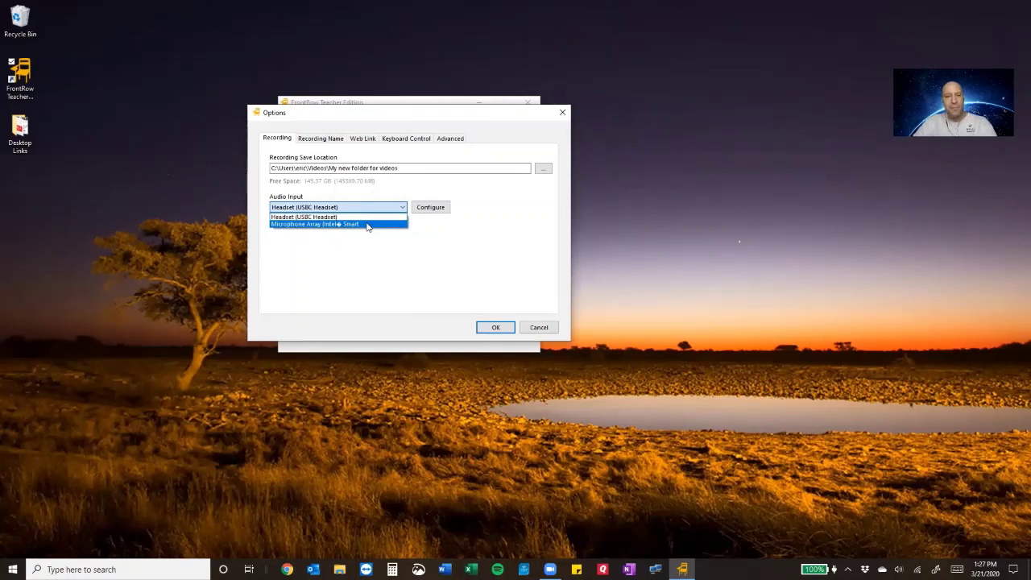
pyautogui.click(377, 188)
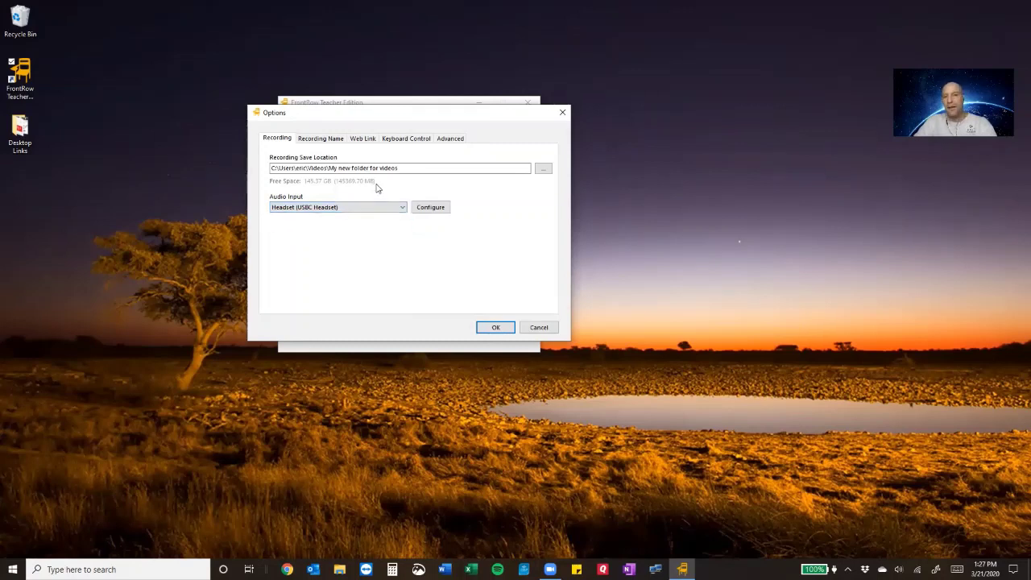
# - Correct the class naming rule's title to "Math Class" and enable prompting for a recording name before recording starts
pyautogui.click(327, 141)
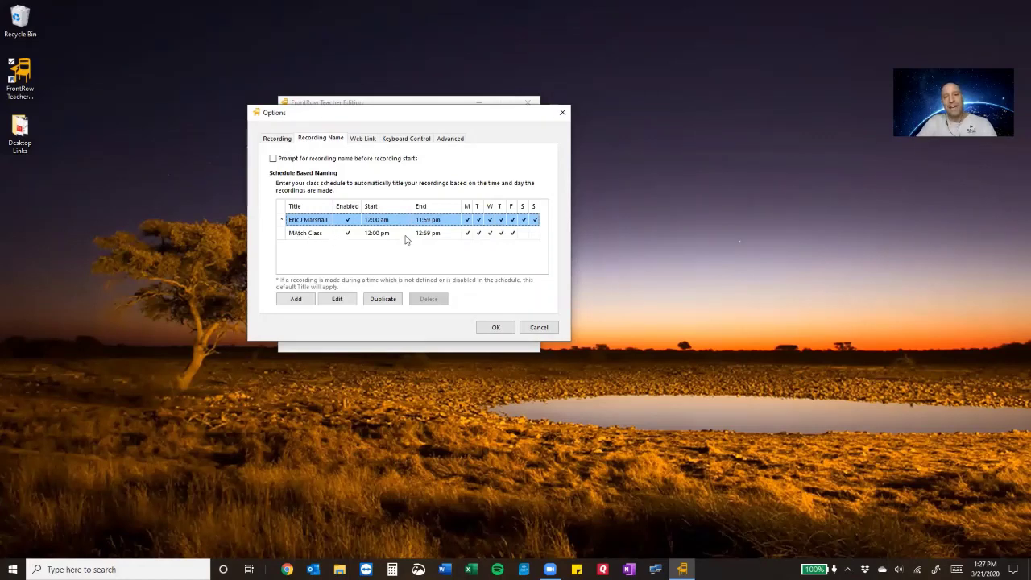
pyautogui.click(319, 235)
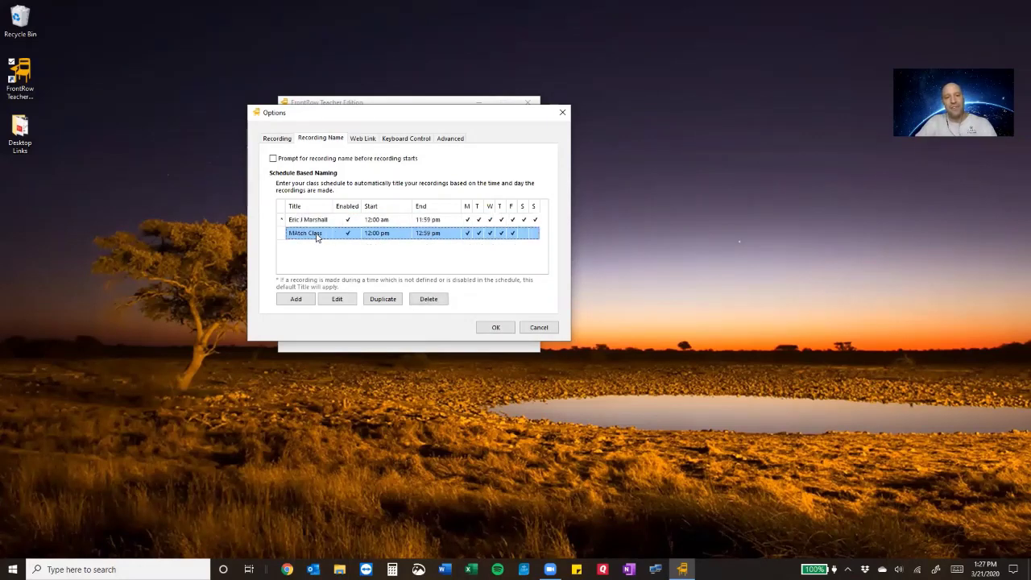
pyautogui.doubleClick(316, 234)
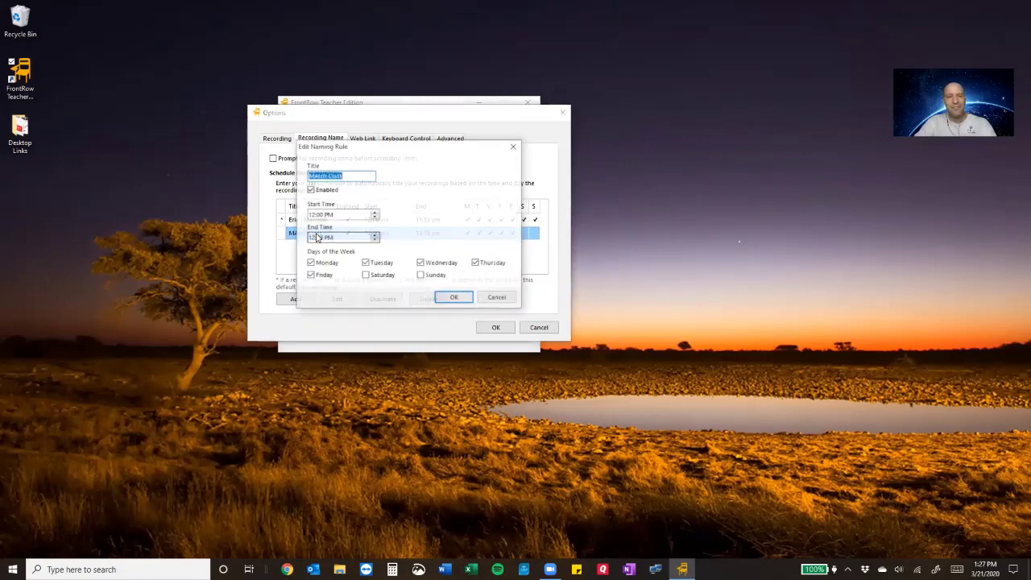
pyautogui.click(320, 176)
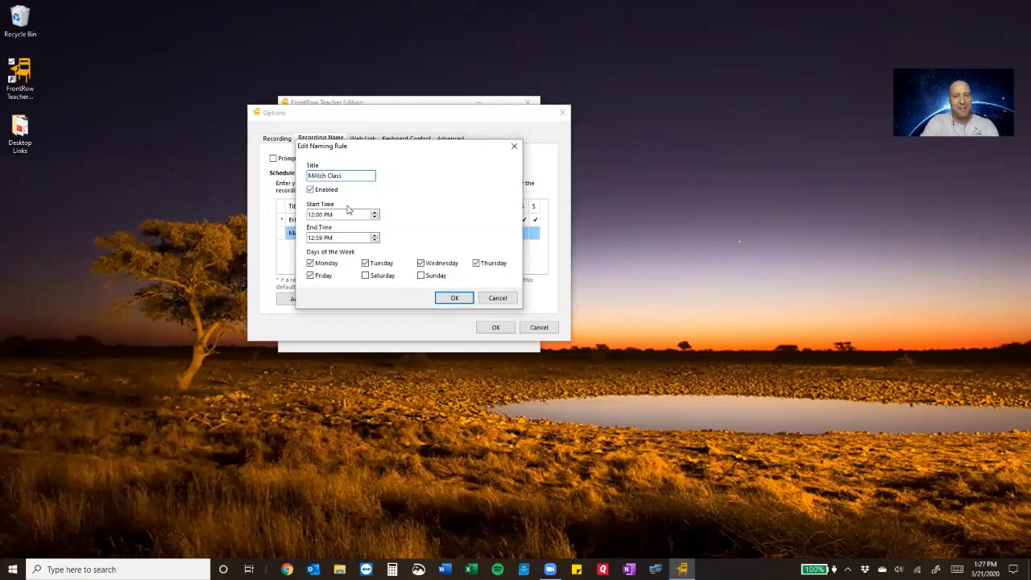
pyautogui.press('BackSpace')
pyautogui.press('Left')
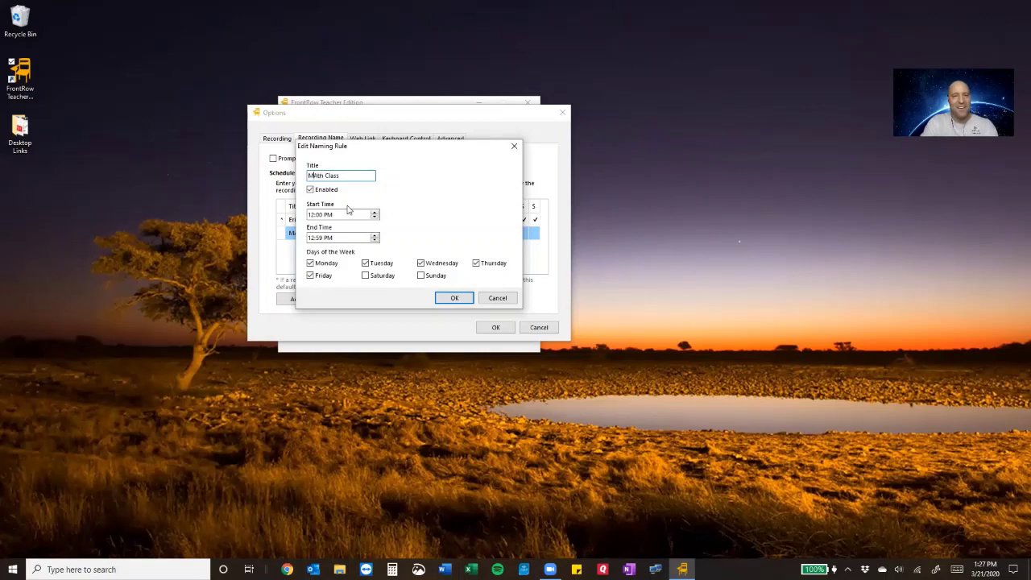
pyautogui.press('BackSpace')
pyautogui.write('a')
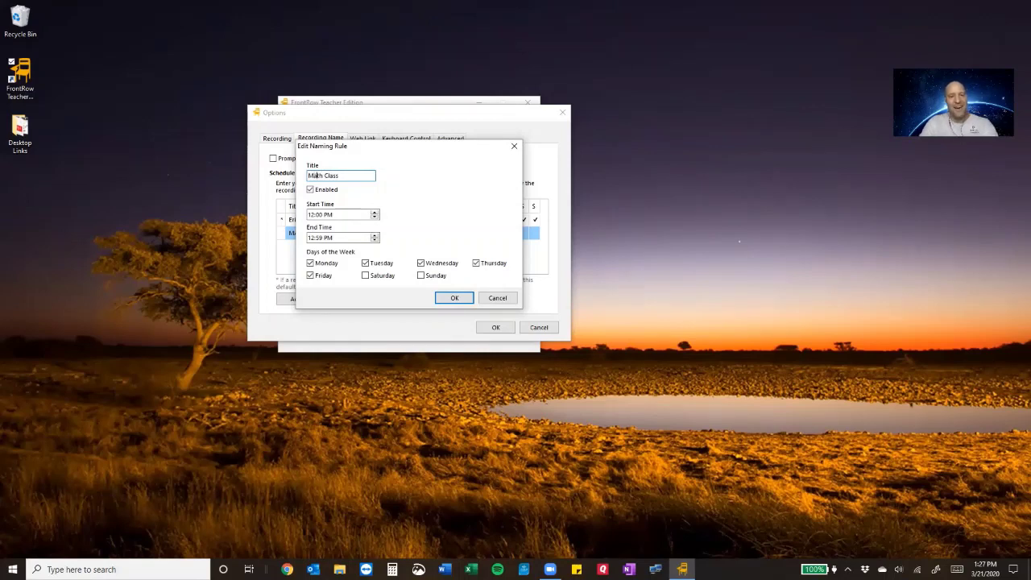
pyautogui.click(453, 299)
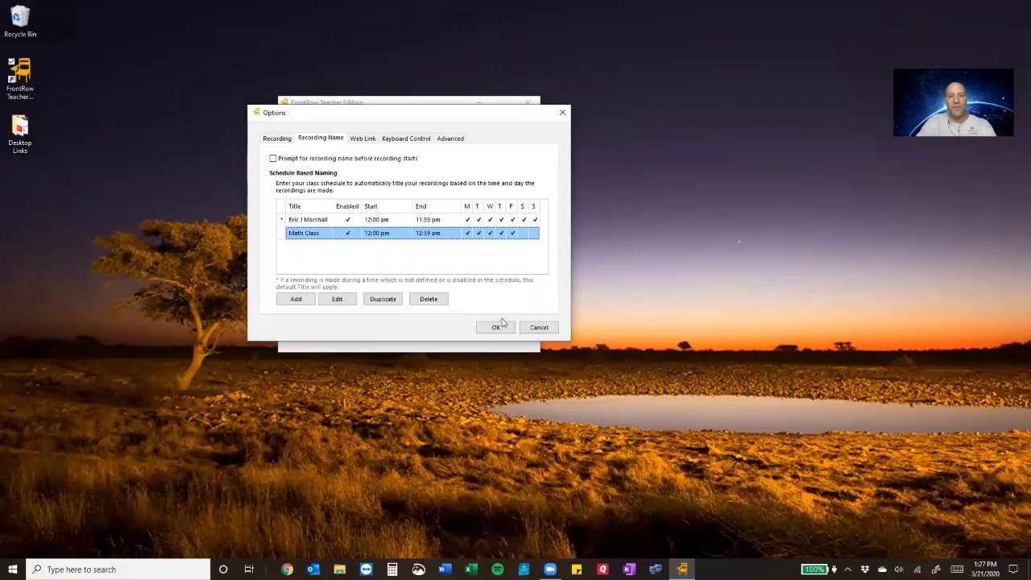
pyautogui.click(273, 159)
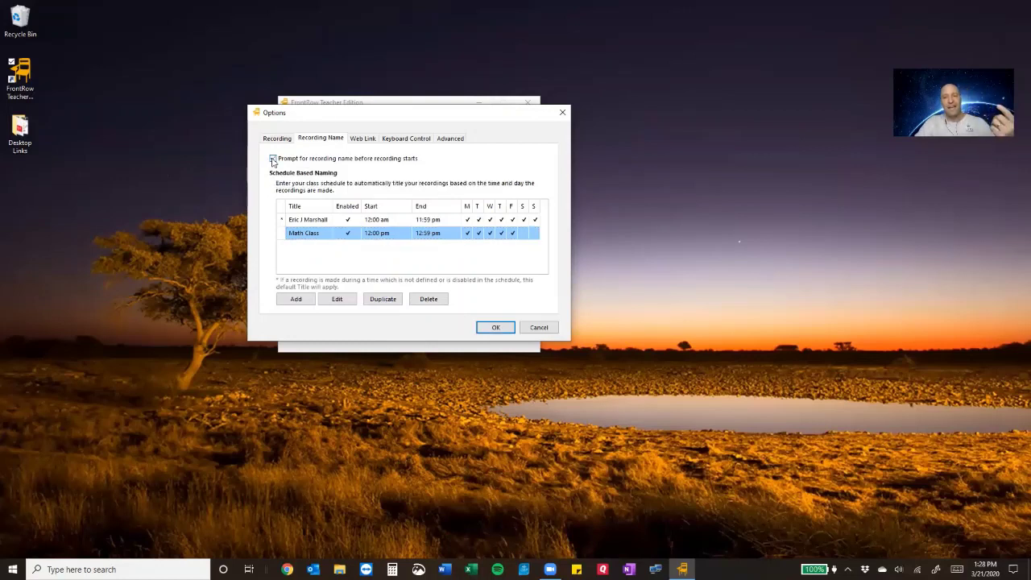
# - Open the Web Link settings, switch to File Explorer and copy the path of My Drive's Front Row Videos folder
pyautogui.click(356, 144)
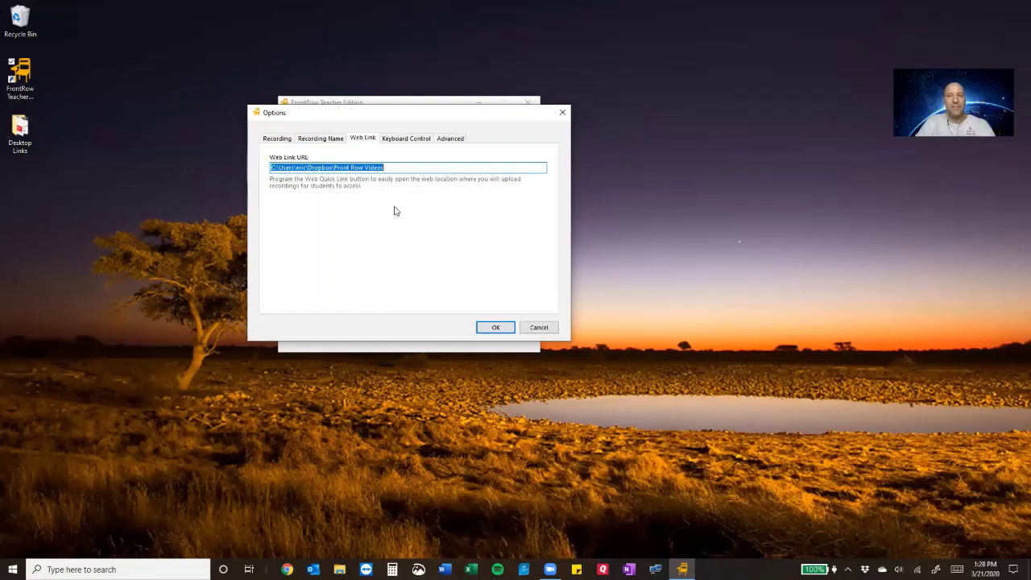
pyautogui.click(304, 167)
pyautogui.moveTo(304, 168); pyautogui.dragTo(414, 167)
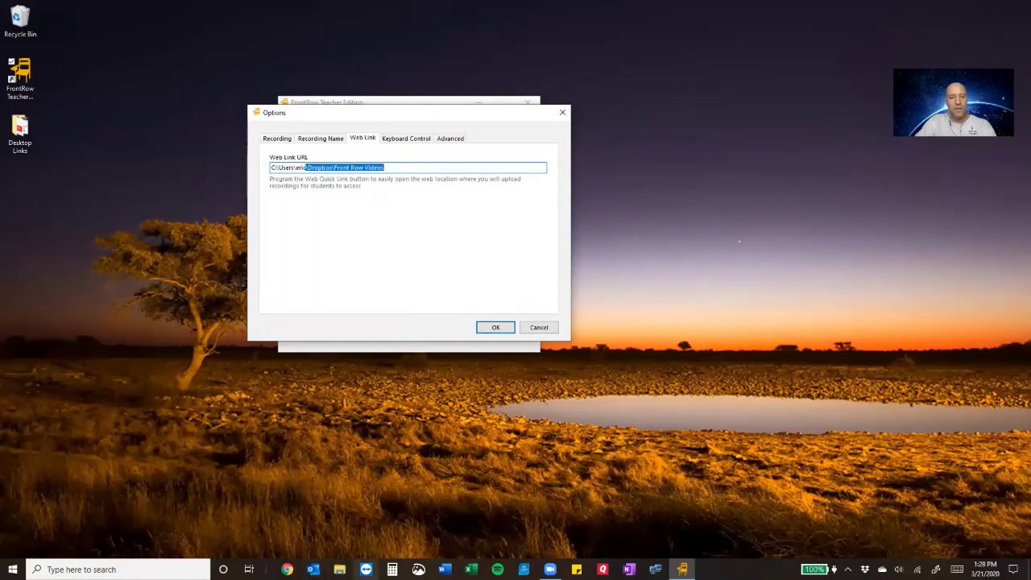
pyautogui.click(339, 570)
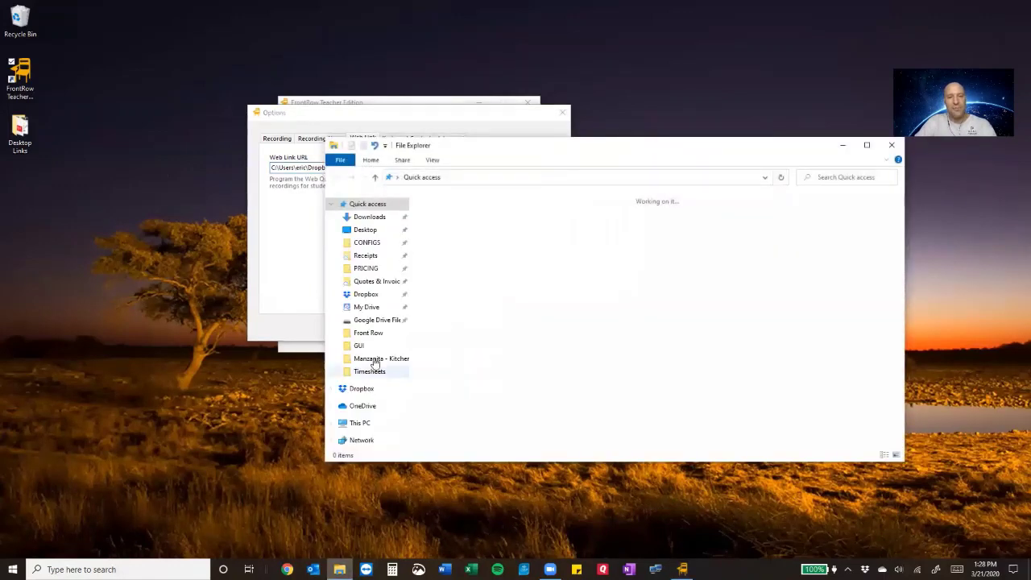
pyautogui.click(366, 308)
pyautogui.scroll(-5, 467, 403)
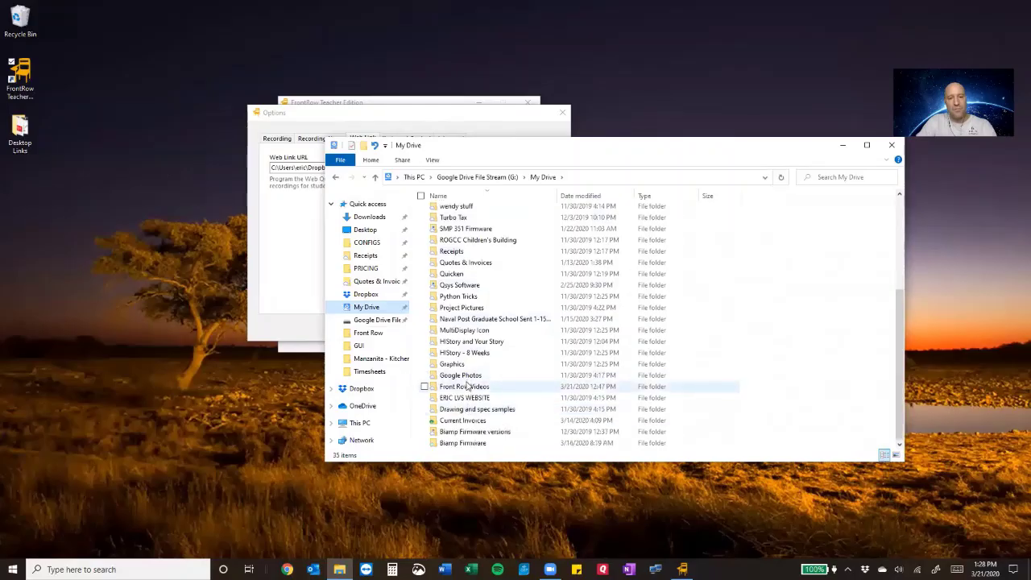
pyautogui.doubleClick(465, 387)
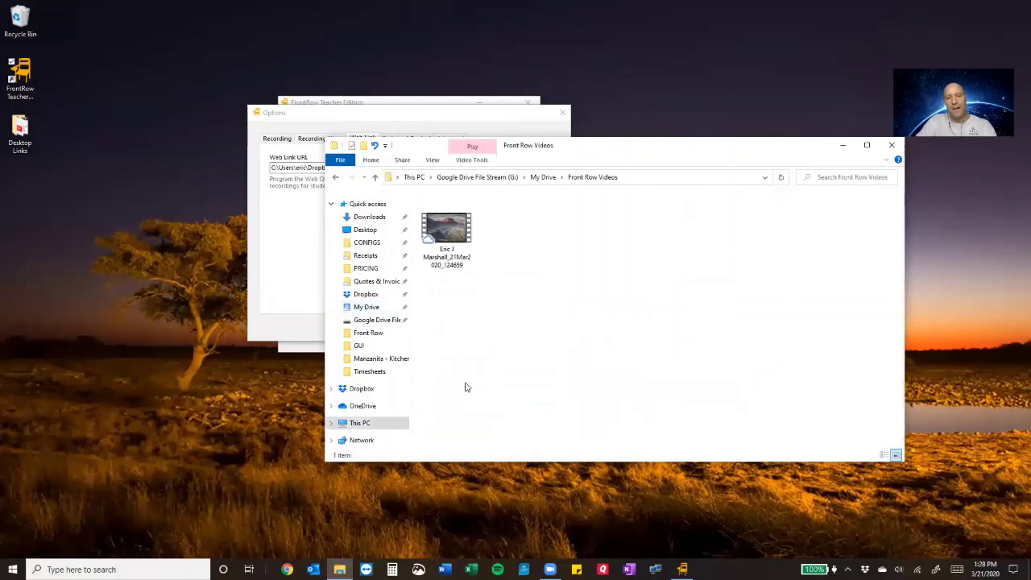
pyautogui.click(654, 178)
pyautogui.hotkey('ctrl', 'c')
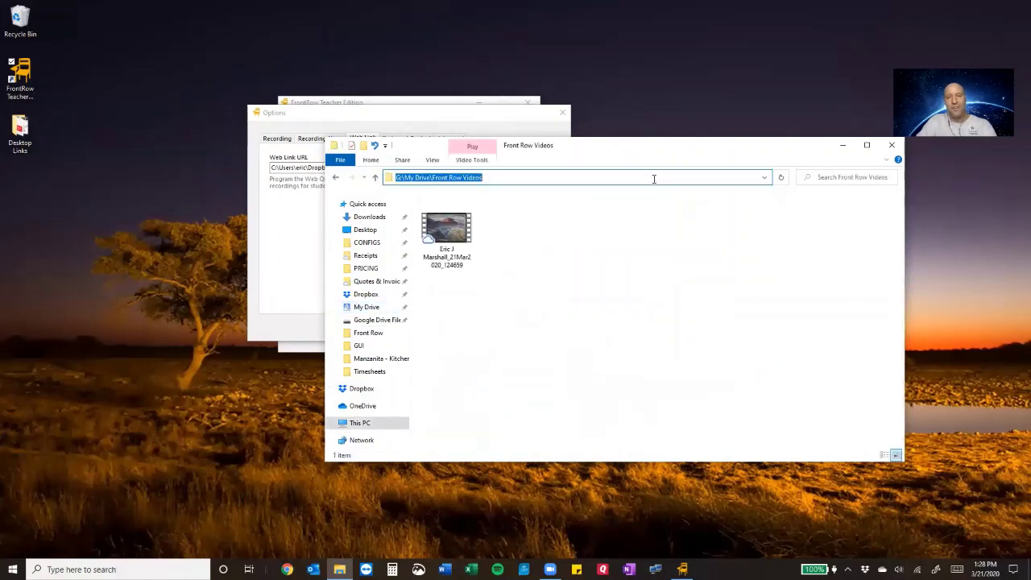
pyautogui.rightClick(467, 181)
pyautogui.click(421, 211)
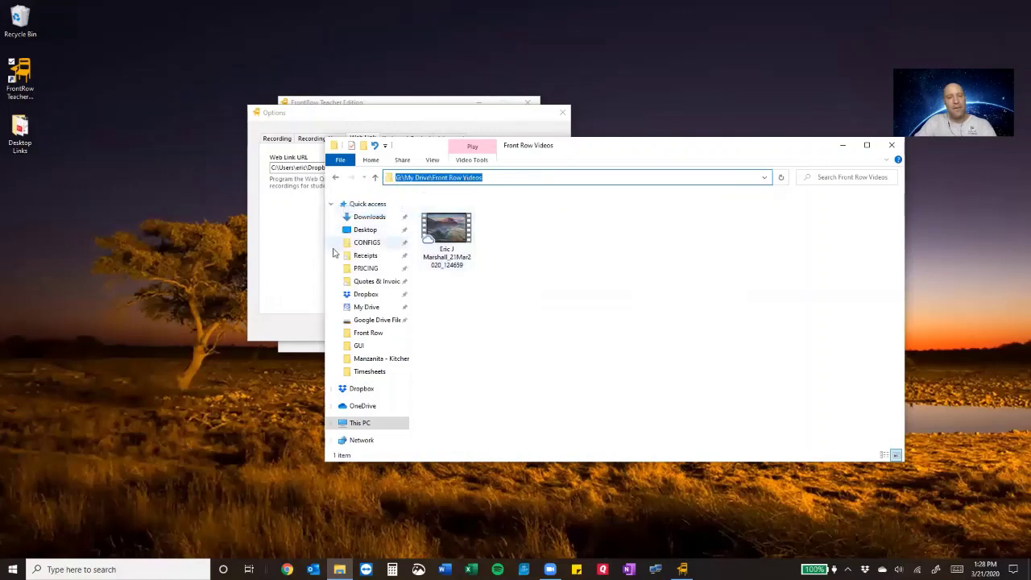
# - Replace the Web Link URL in the FrontRow options with the copied path G:\My Drive\Front Row Videos
pyautogui.click(309, 264)
pyautogui.click(400, 167)
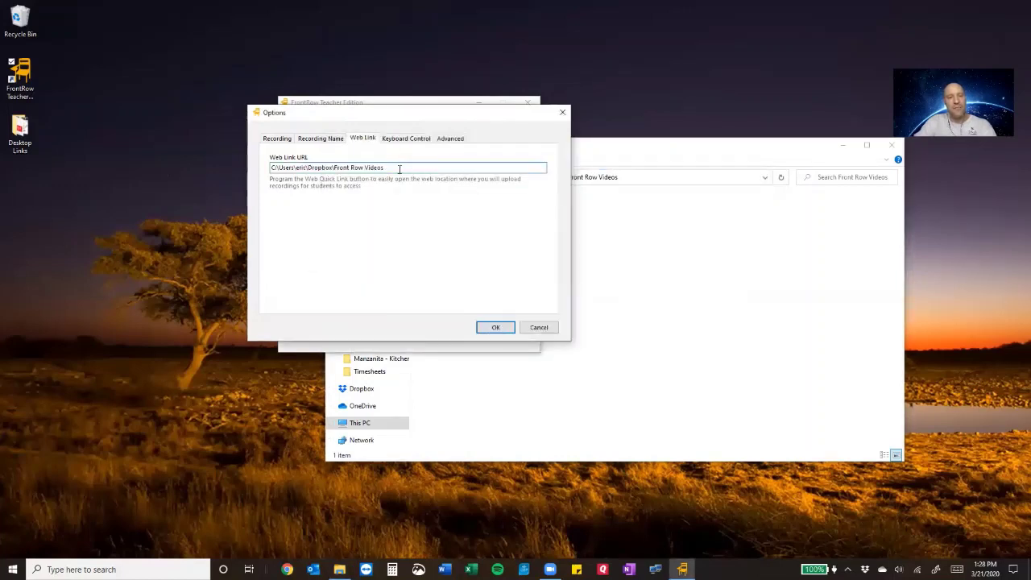
pyautogui.moveTo(410, 169); pyautogui.dragTo(259, 191)
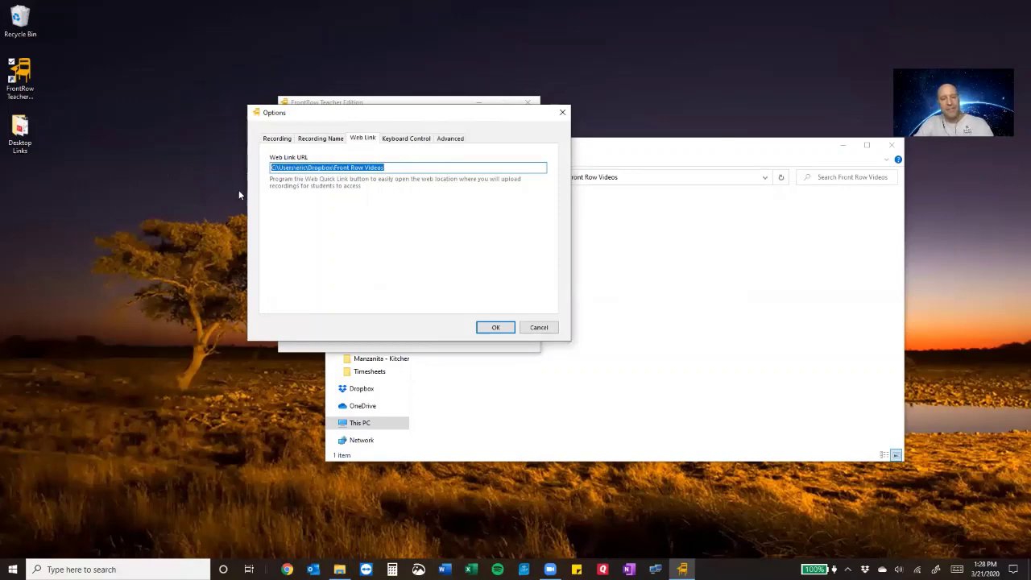
pyautogui.hotkey('ctrl', 'v')
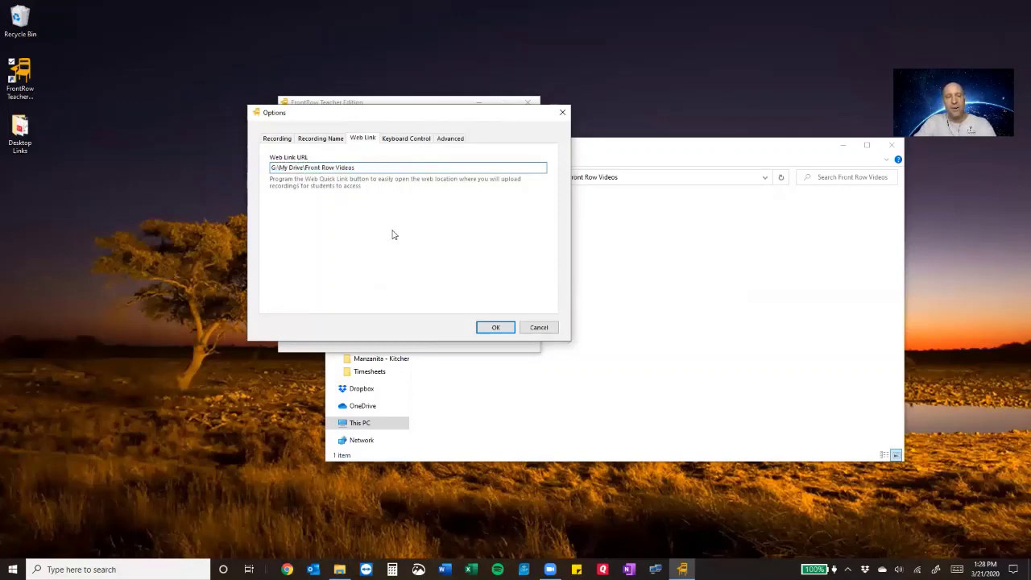
# - Assign Ctrl + F12 as the Record / Pause keyboard control and clear the Stop assignment
pyautogui.click(400, 139)
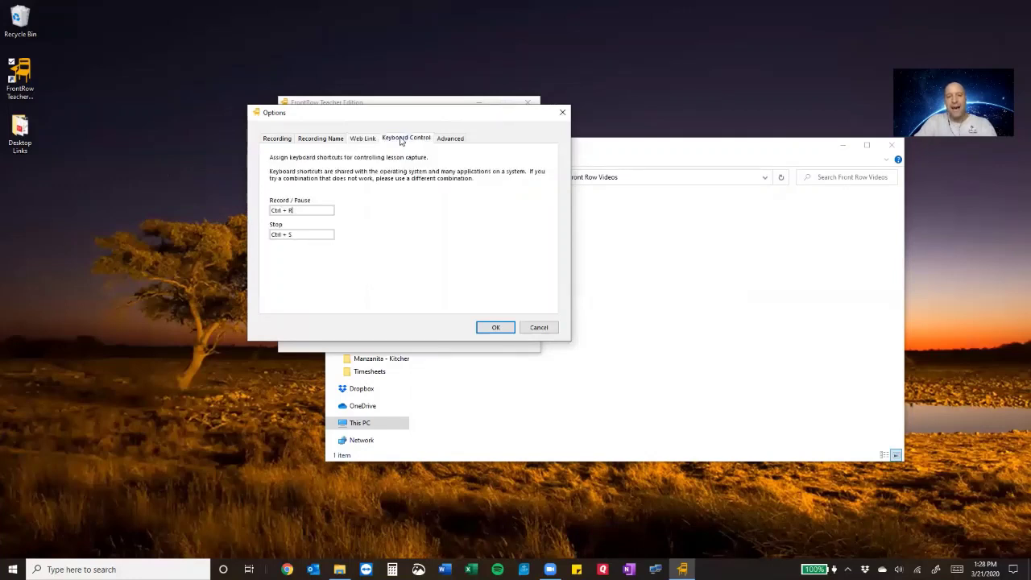
pyautogui.click(316, 212)
pyautogui.press('BackSpace')
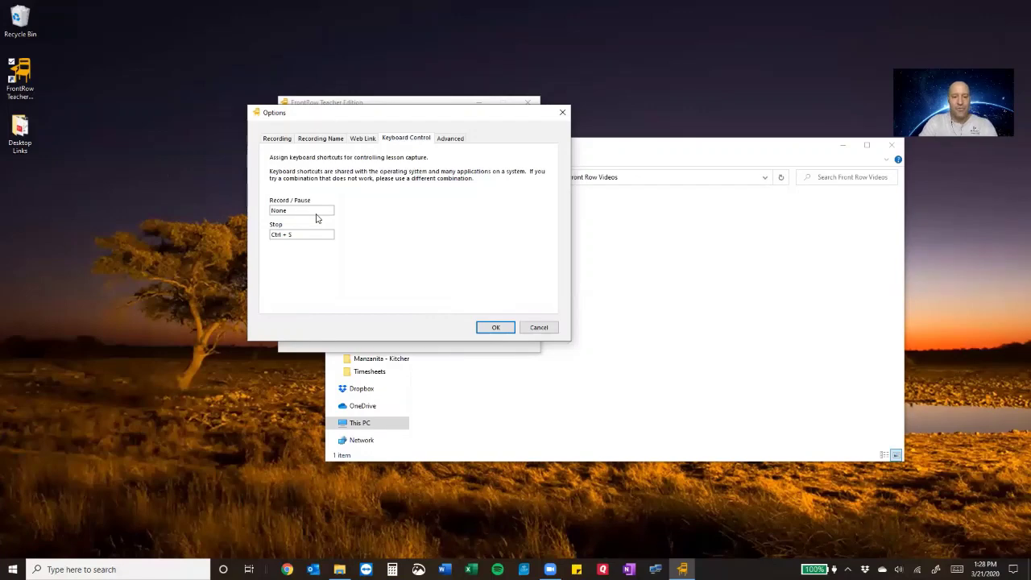
pyautogui.press('ctrl')
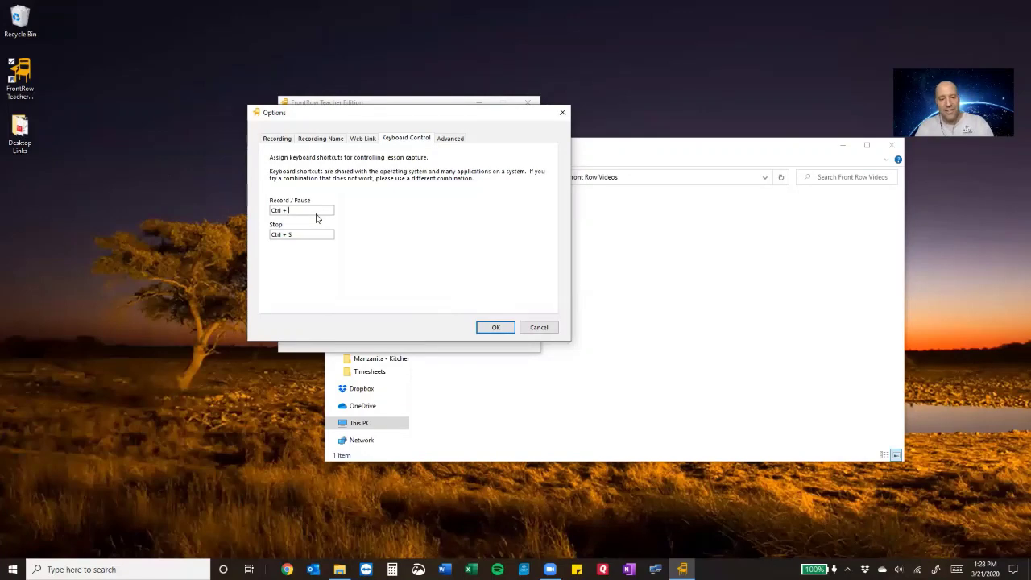
pyautogui.hotkey('ctrl', 'F12')
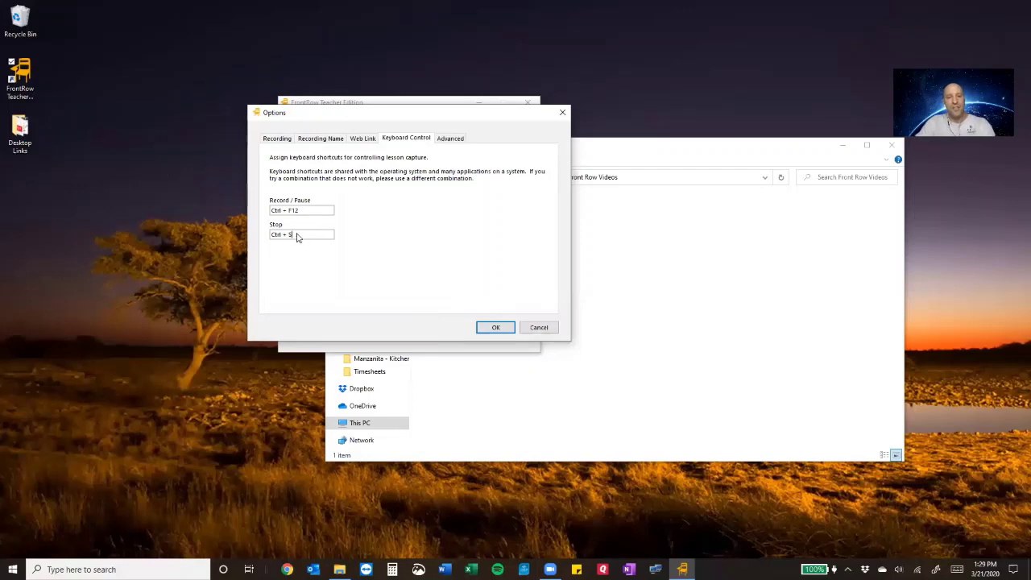
pyautogui.click(297, 236)
pyautogui.press('BackSpace')
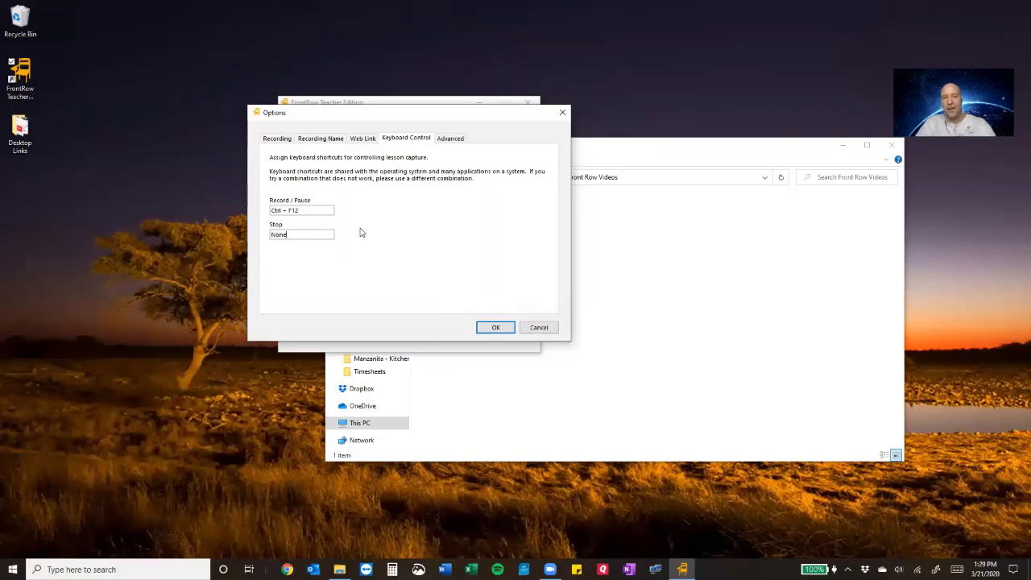
# - Assign Ctrl + R to Record / Pause and Ctrl + S to Stop in the keyboard controls
pyautogui.click(311, 211)
pyautogui.press('BackSpace')
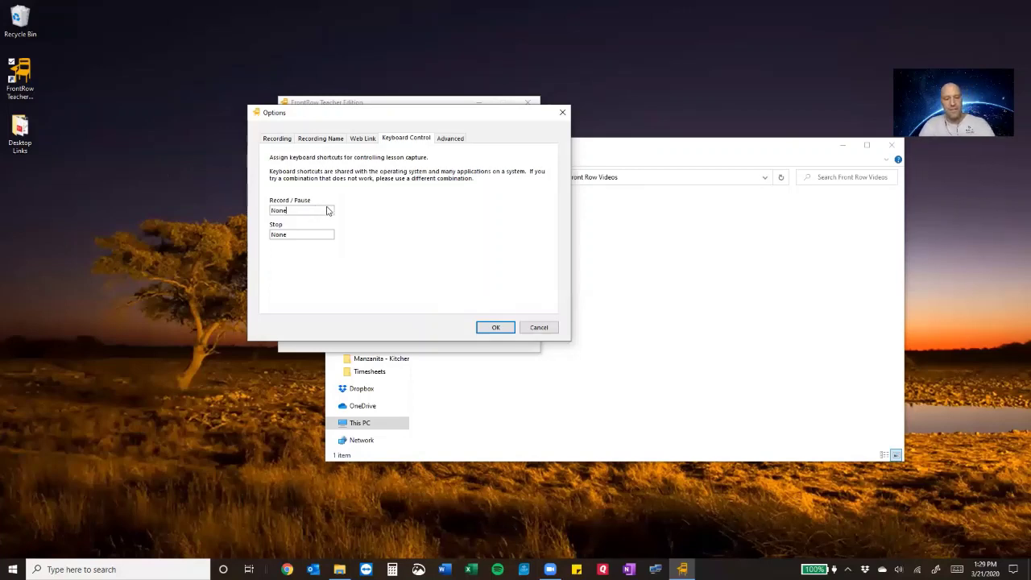
pyautogui.press('ctrl')
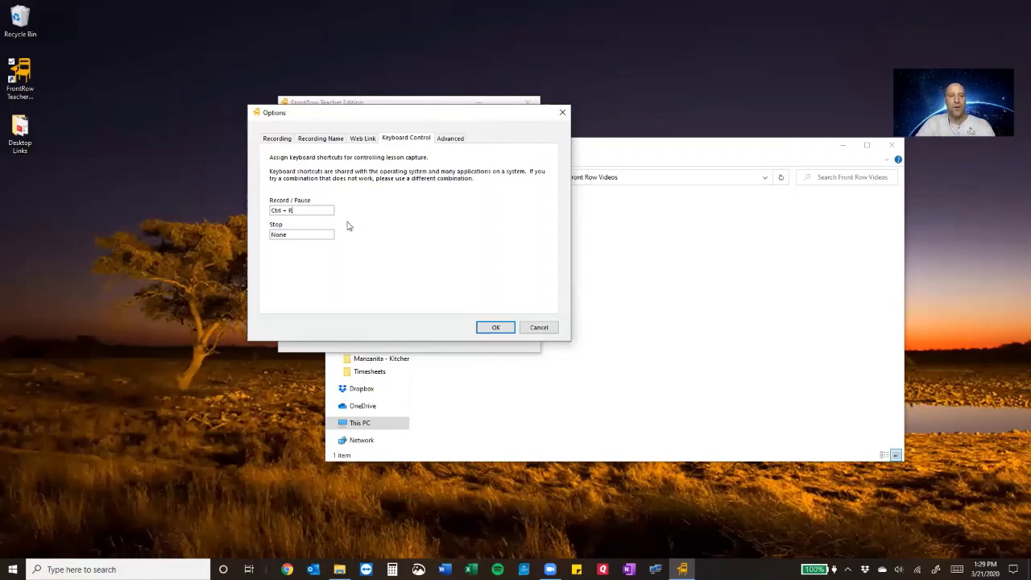
pyautogui.click(314, 233)
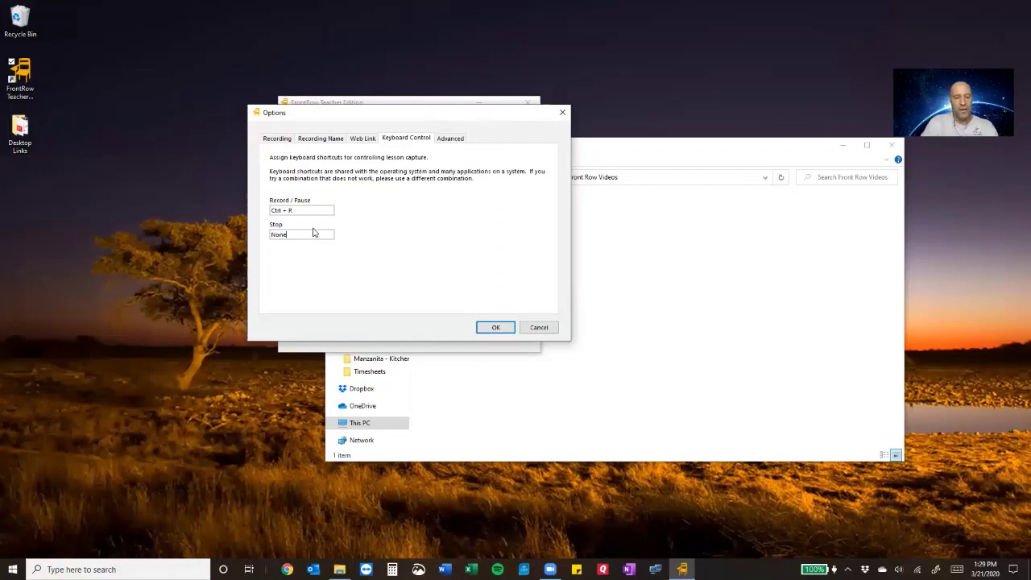
pyautogui.hotkey('ctrl', 's')
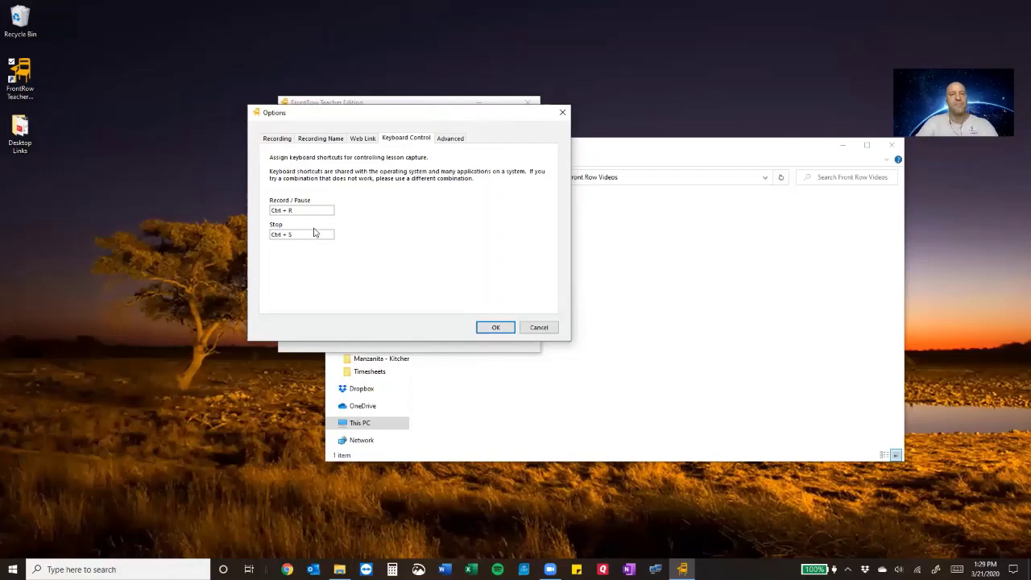
# - Review the advanced options for diagnostics, updates and the Juno Tower
pyautogui.click(449, 139)
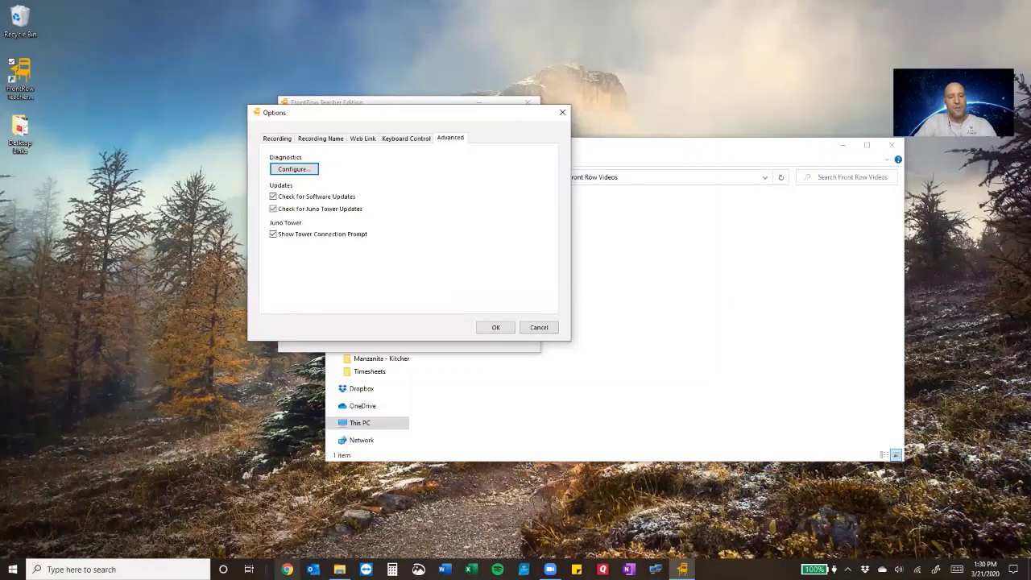
# - Switch to Chrome, search for "frontrow juno" and examine the Juno Classroom Audio page on FrontRow's site
pyautogui.click(287, 569)
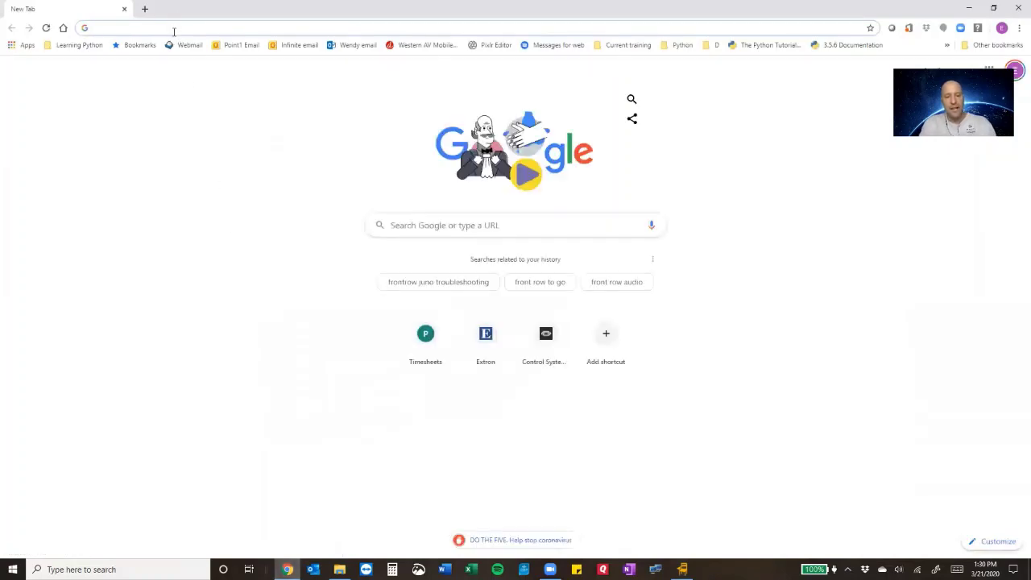
pyautogui.write('front ')
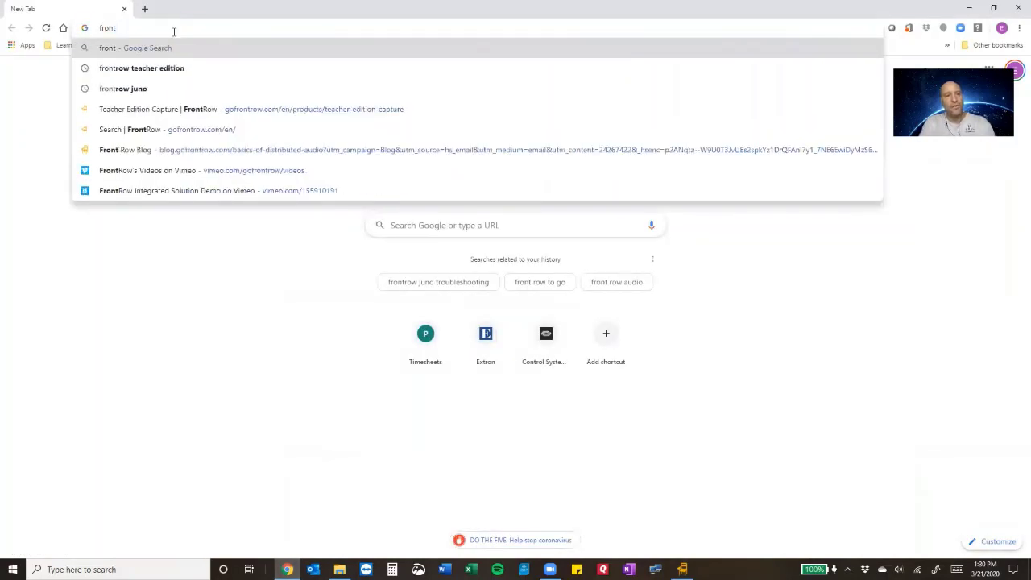
pyautogui.write('row juno')
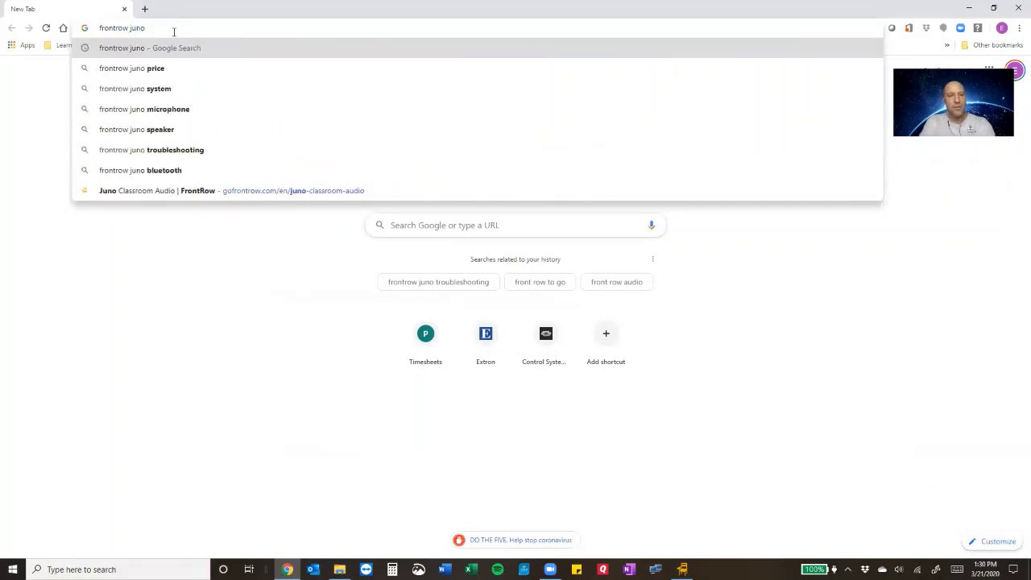
pyautogui.press('Return')
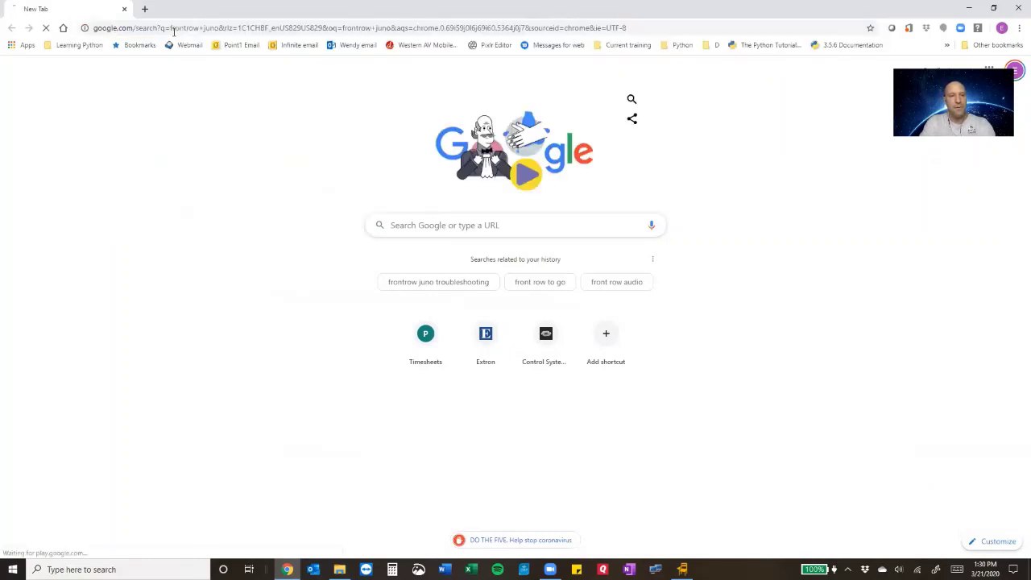
pyautogui.scroll(-1, 185, 248)
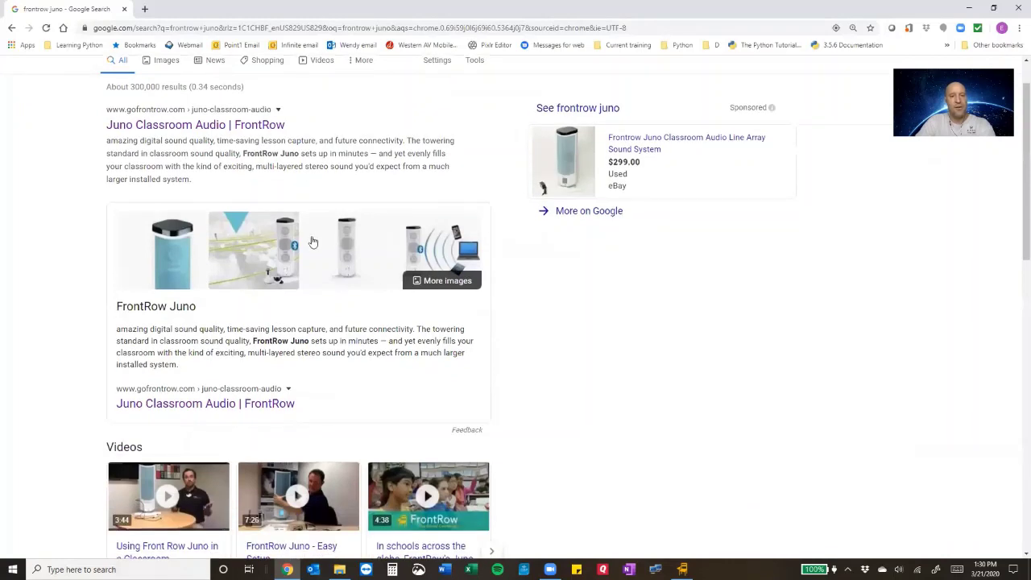
pyautogui.click(215, 126)
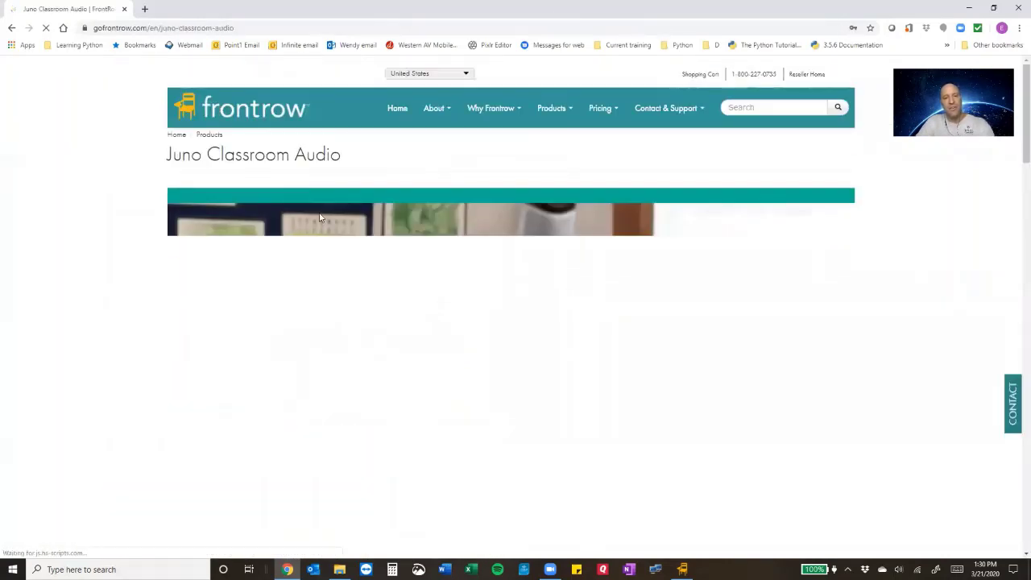
pyautogui.scroll(-12, 557, 237)
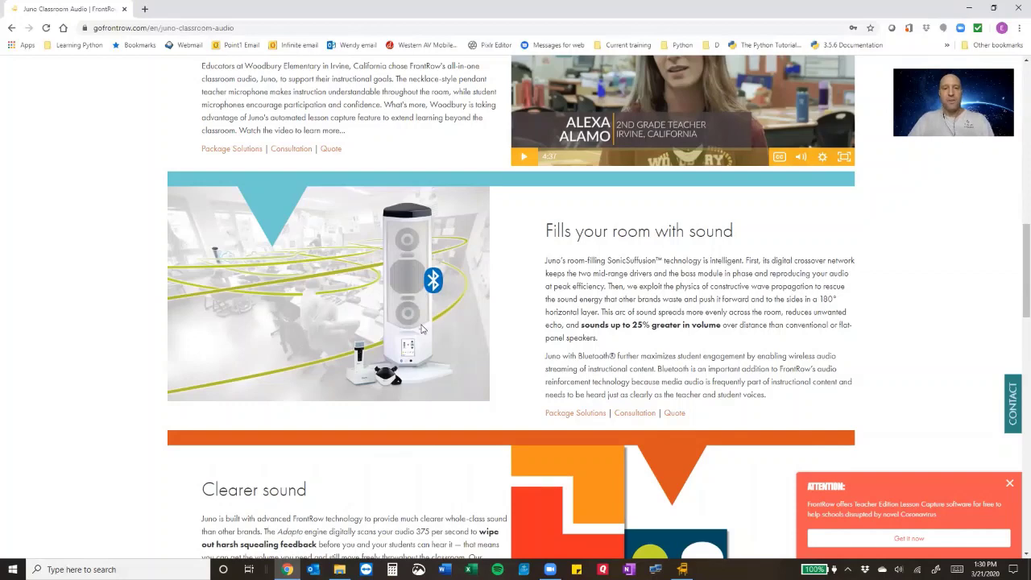
# - Review the sound features and tower picture on the Juno Classroom Audio page, and close the browser
pyautogui.scroll(2, 381, 338)
pyautogui.scroll(-3, 382, 338)
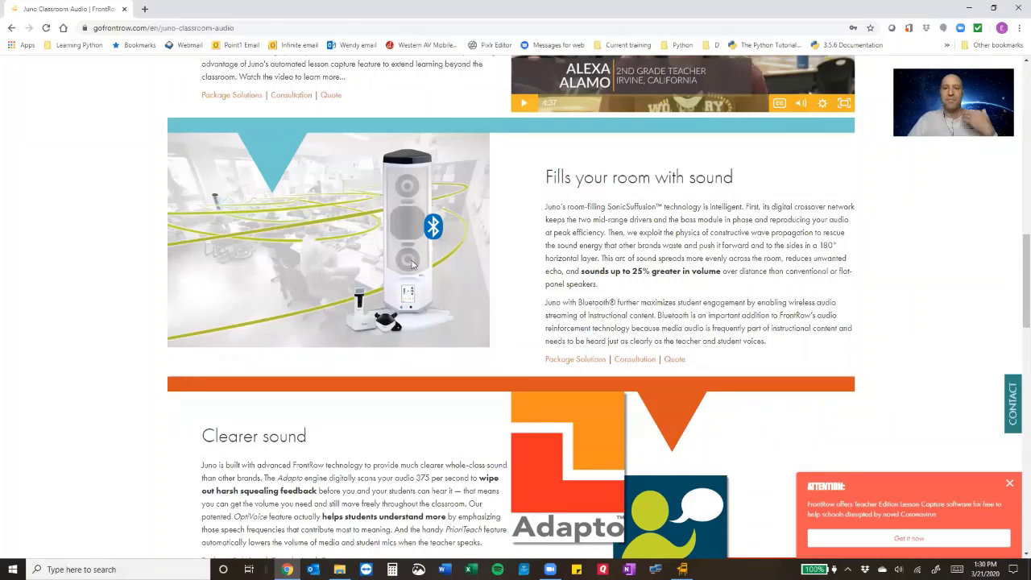
pyautogui.scroll(1, 411, 263)
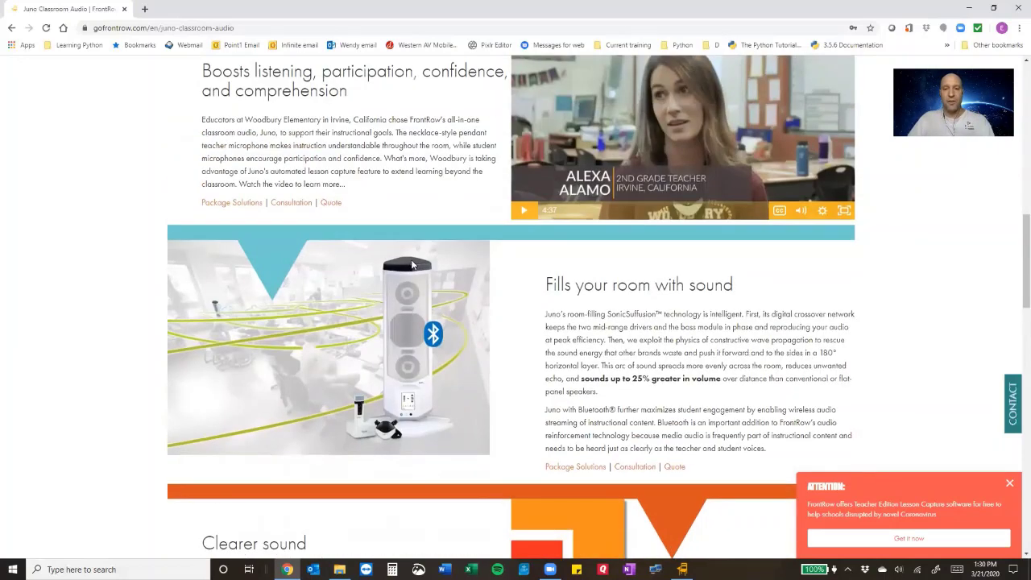
pyautogui.scroll(6, 412, 263)
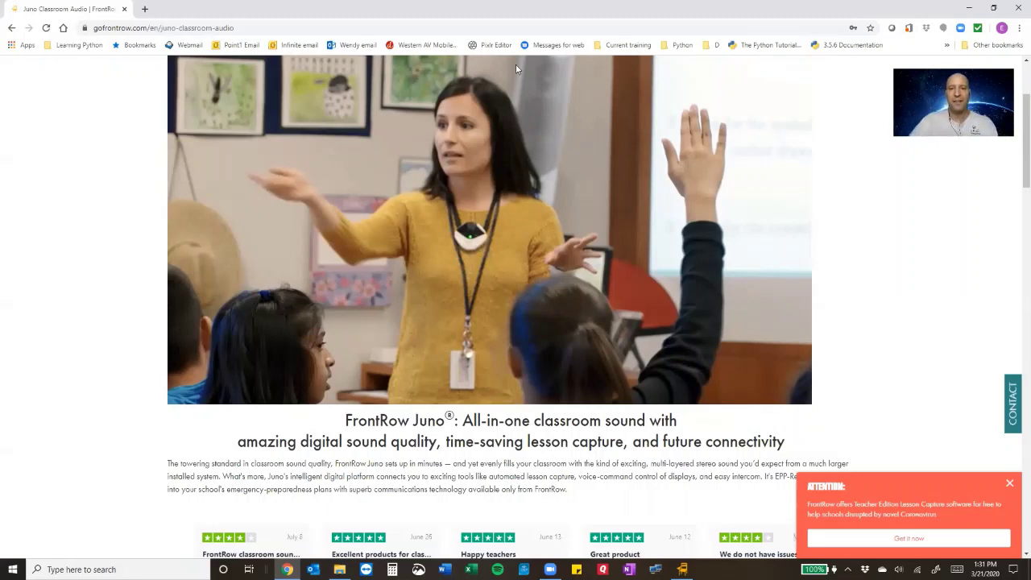
pyautogui.click(1016, 10)
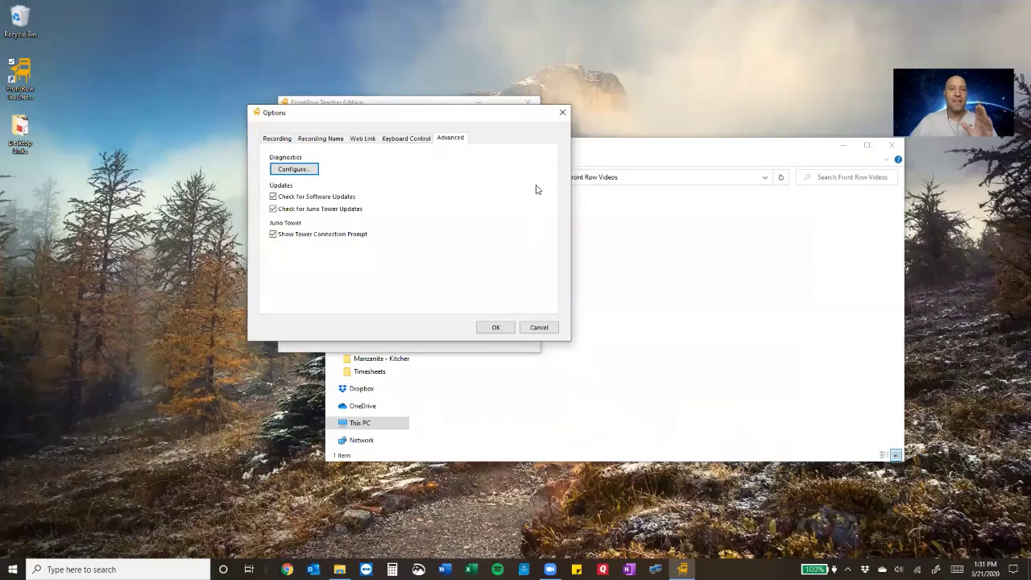
# - Accept the configured options, and reopen them briefly to check the recording save location and audio input
pyautogui.click(495, 328)
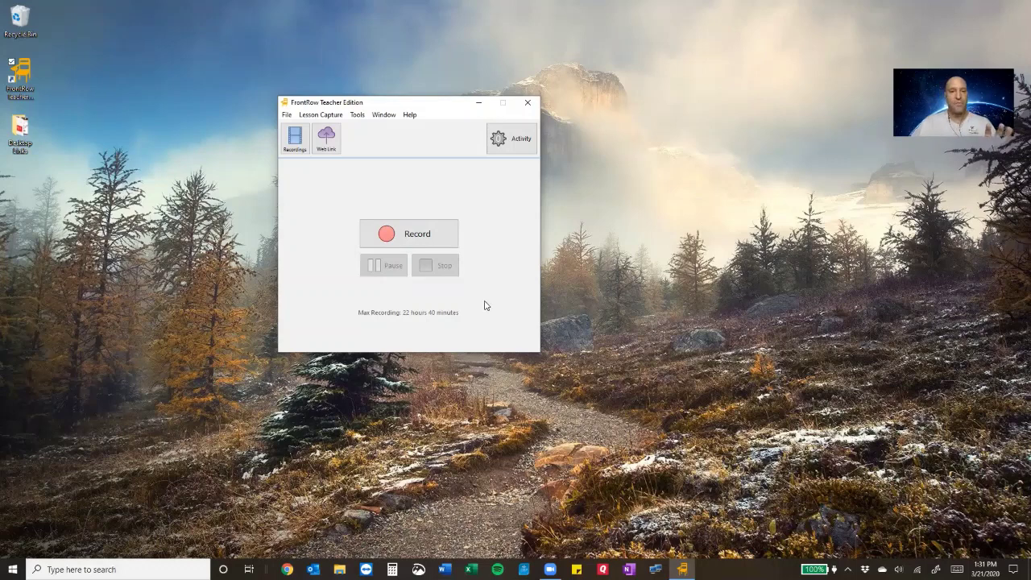
pyautogui.click(355, 115)
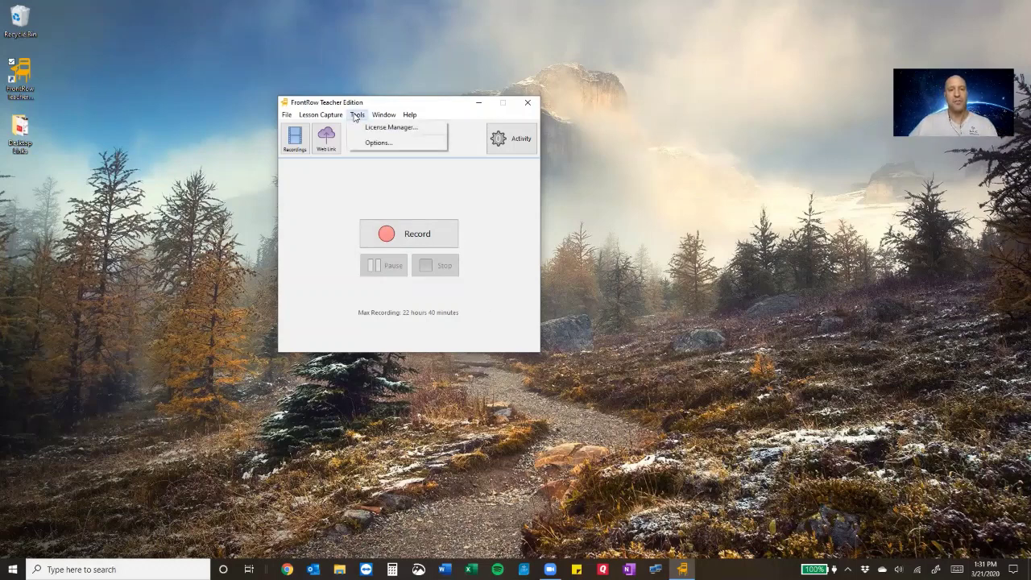
pyautogui.click(362, 143)
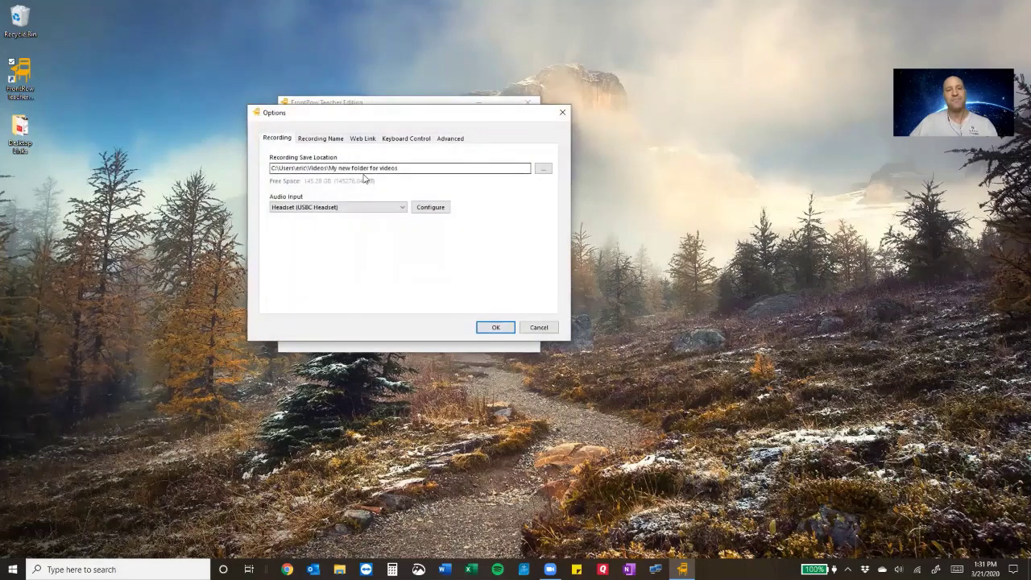
pyautogui.click(497, 327)
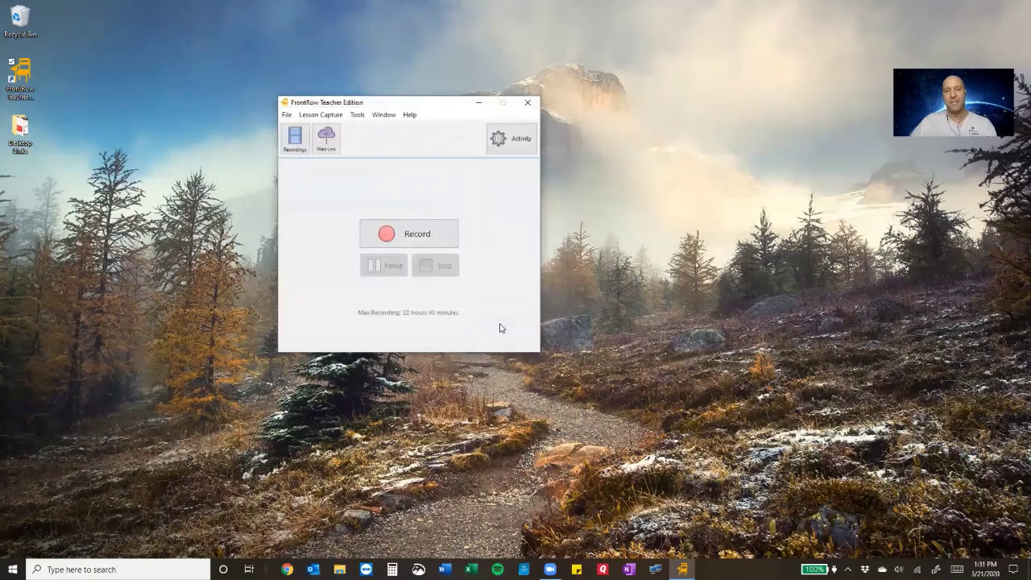
# - Open the License Manager to examine the current license and the entry field for adding a feature license
pyautogui.click(357, 115)
pyautogui.click(364, 128)
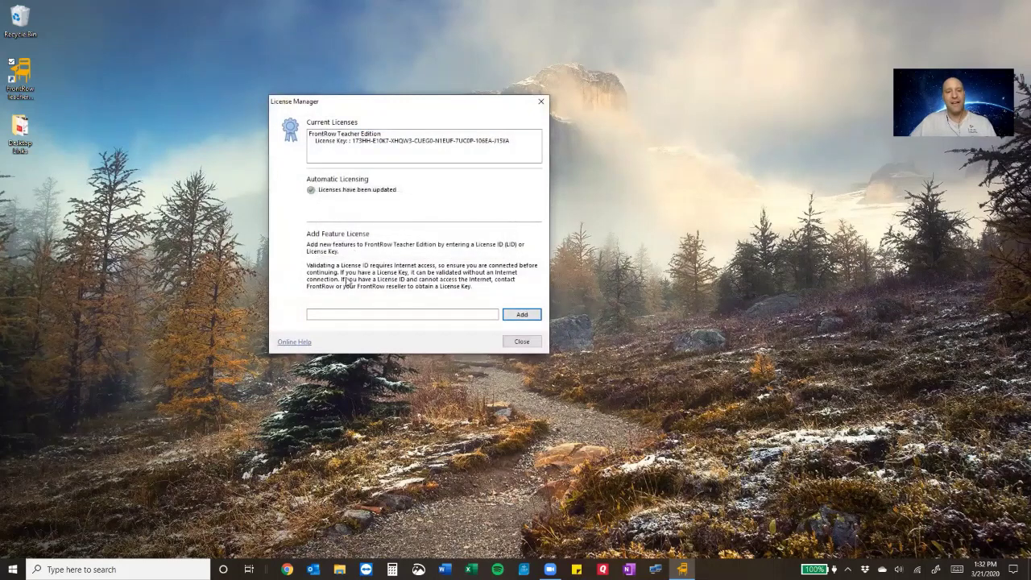
pyautogui.click(313, 316)
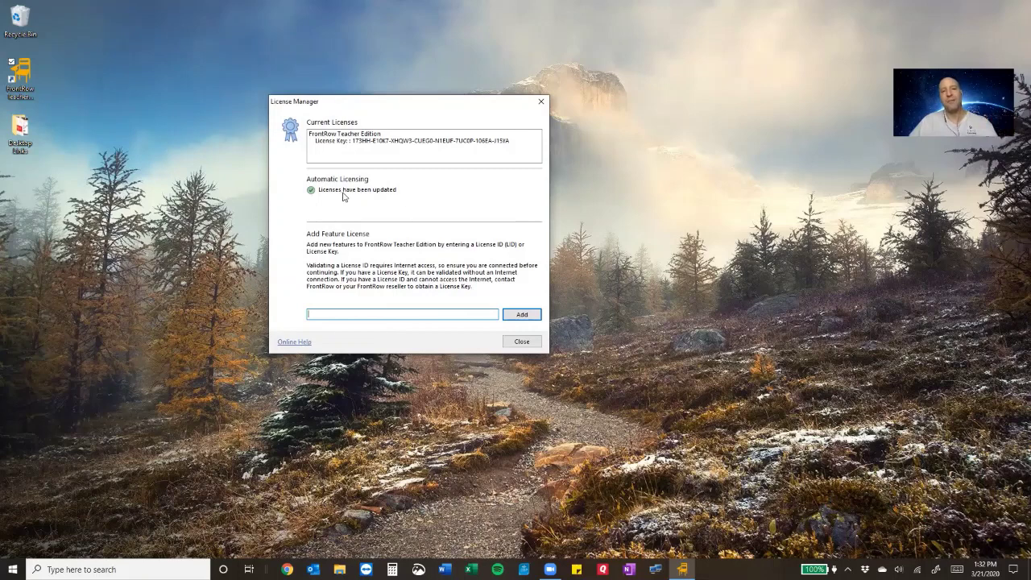
pyautogui.click(517, 343)
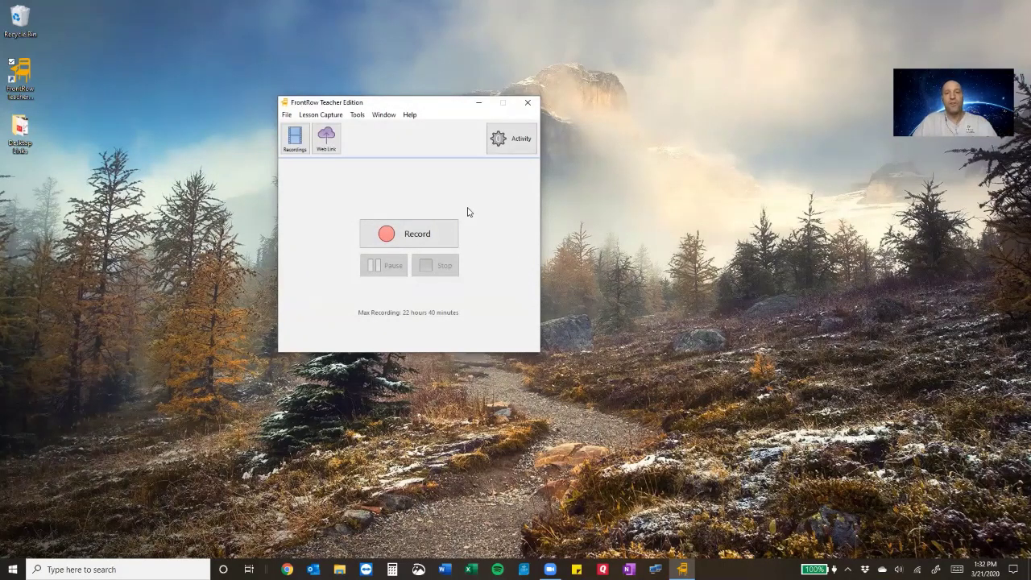
# - Start a lesson recording, bring the recorder window back and check the available lesson capture commands
pyautogui.click(419, 239)
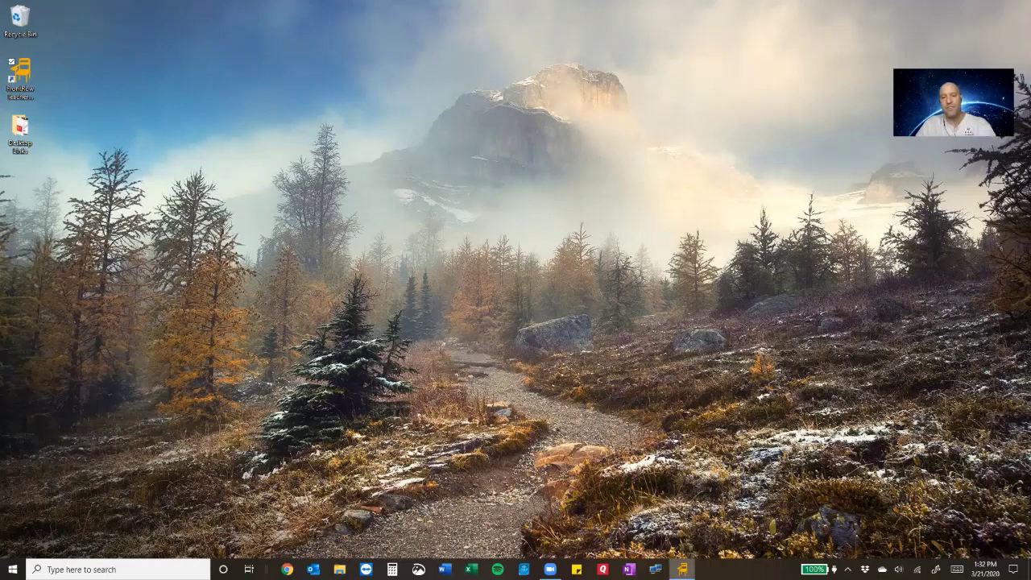
pyautogui.click(682, 569)
pyautogui.click(331, 115)
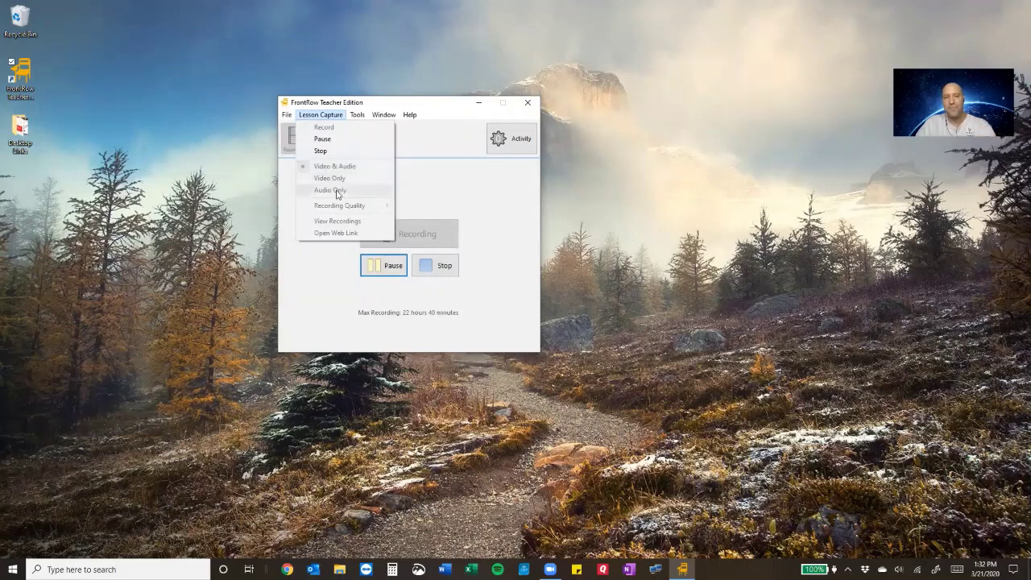
pyautogui.click(439, 196)
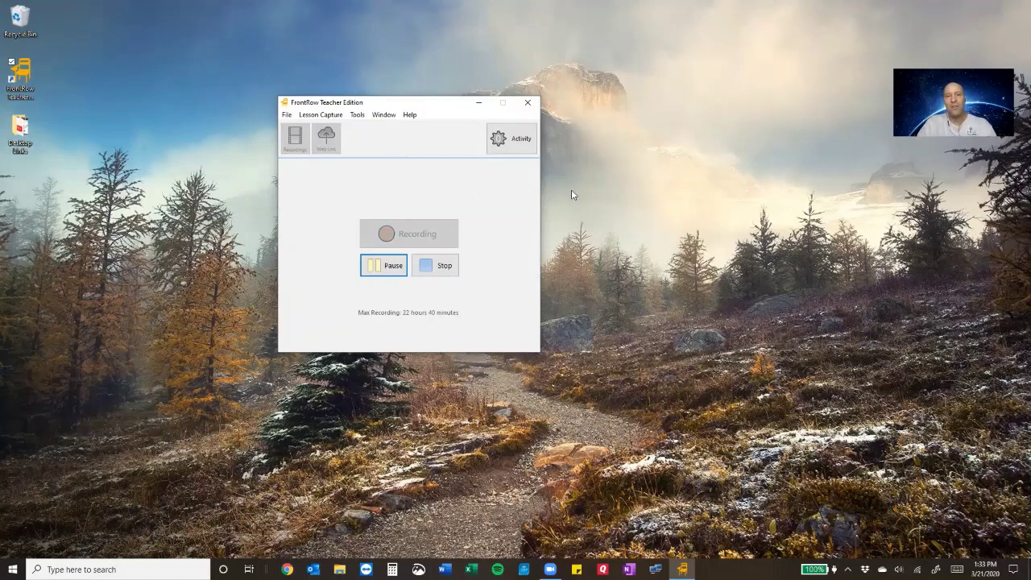
# - Pause and stop the running recording from the desktop, and show its encoding progress
pyautogui.click(680, 151)
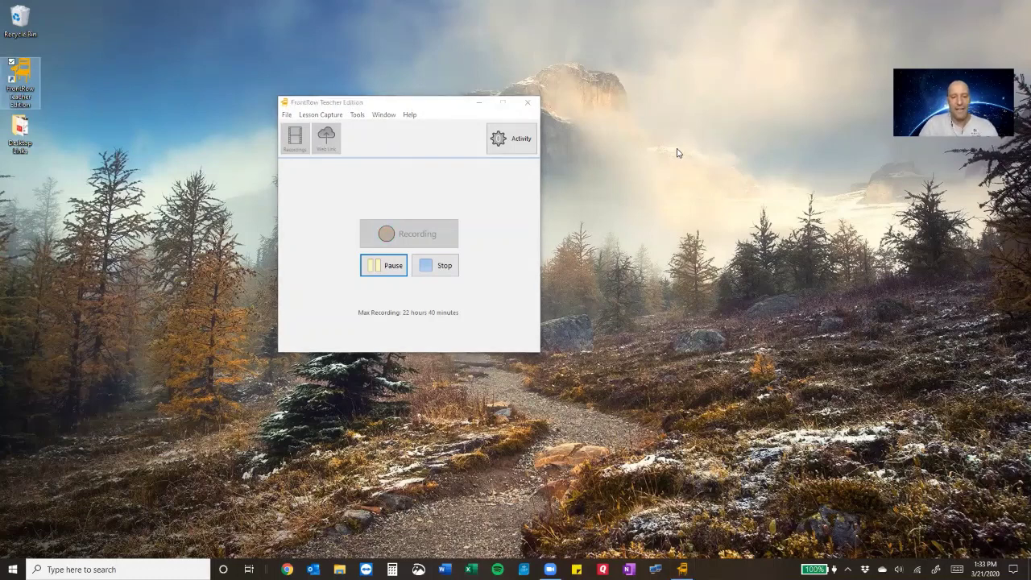
pyautogui.hotkey('ctrl', 'shift', 'p')
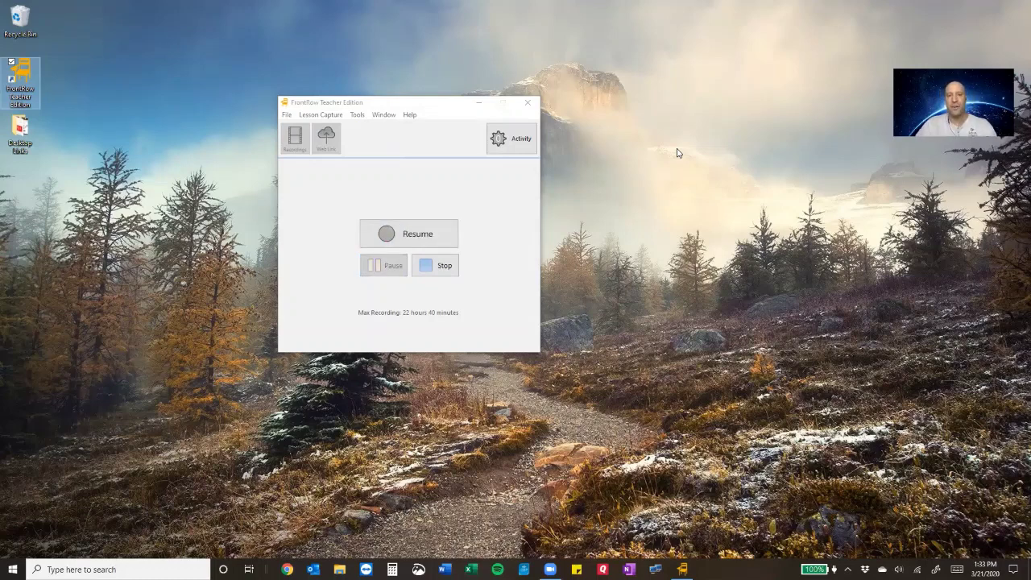
pyautogui.click(730, 193)
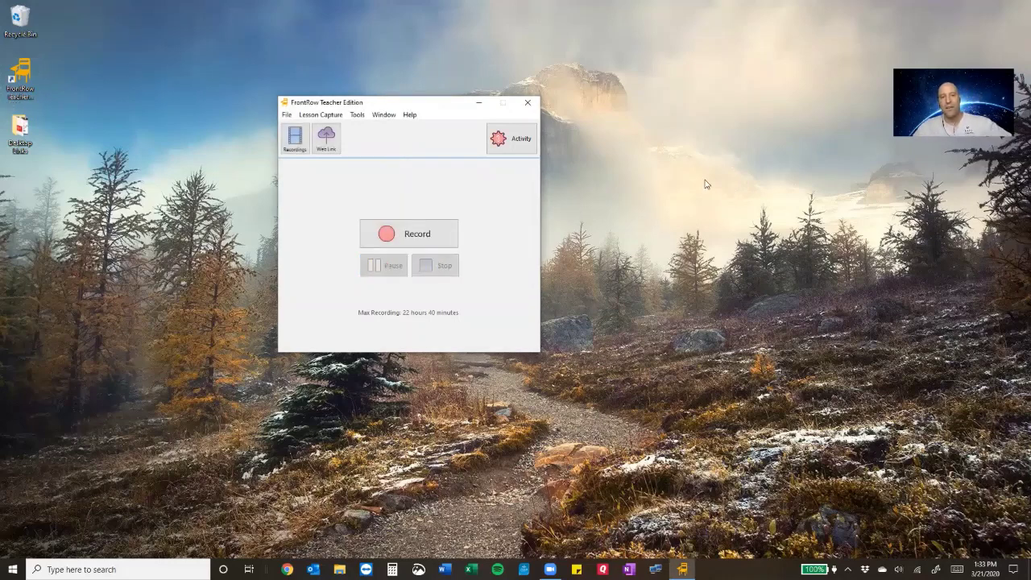
pyautogui.click(503, 146)
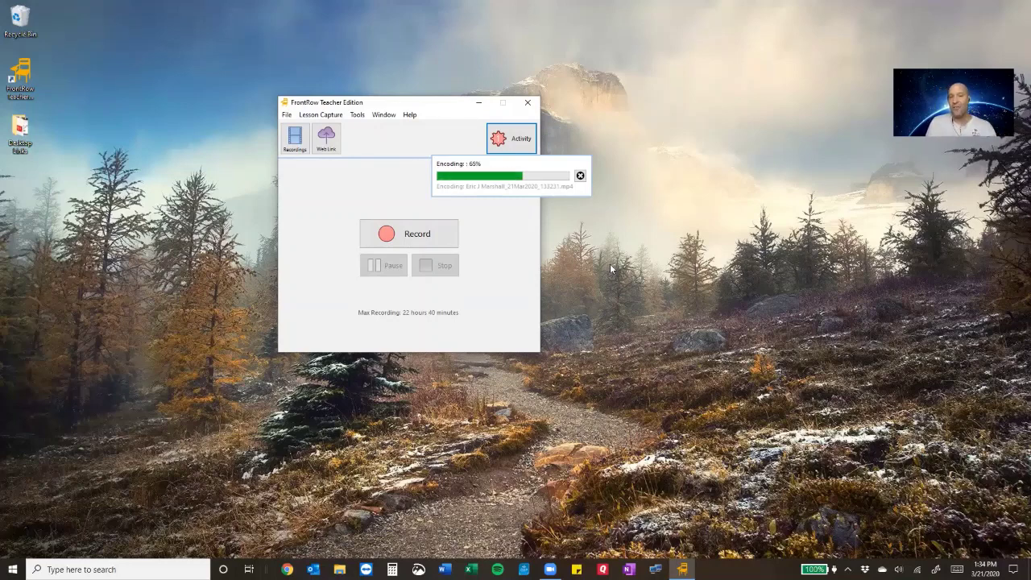
# - Make a second short recording, stopping it from the restored recorder window, and check the encoding activity
pyautogui.click(412, 235)
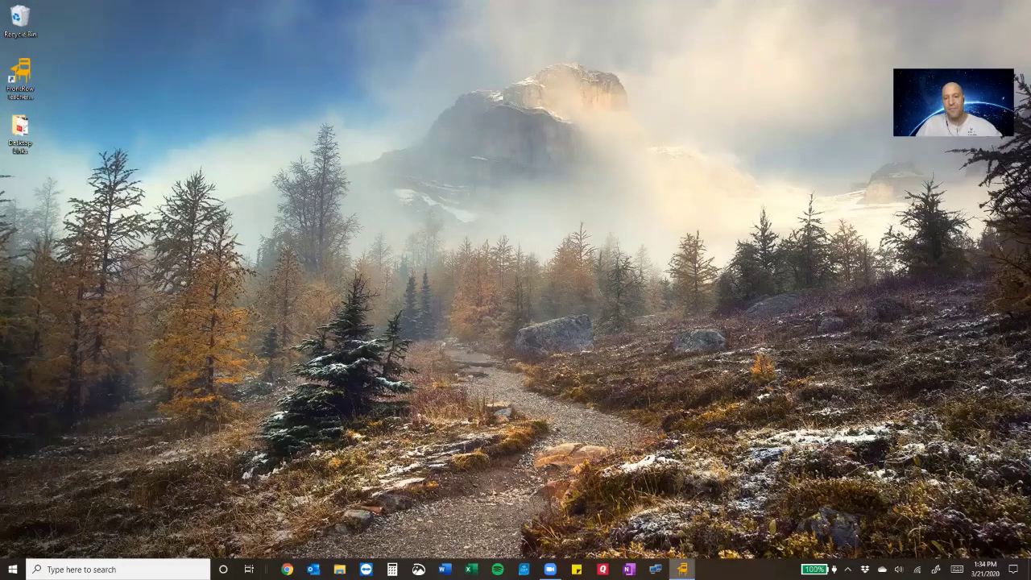
pyautogui.click(683, 569)
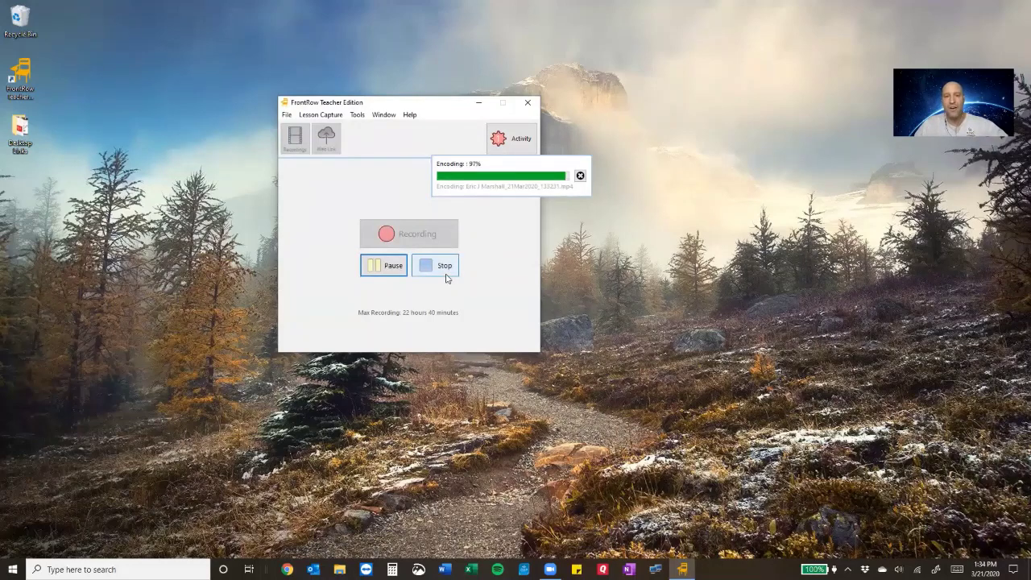
pyautogui.click(445, 268)
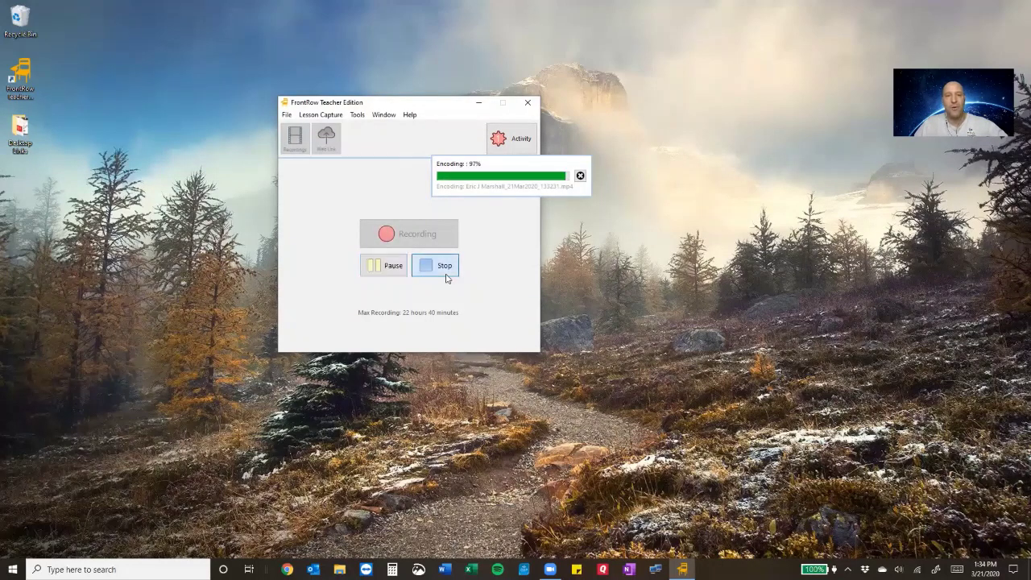
pyautogui.click(512, 145)
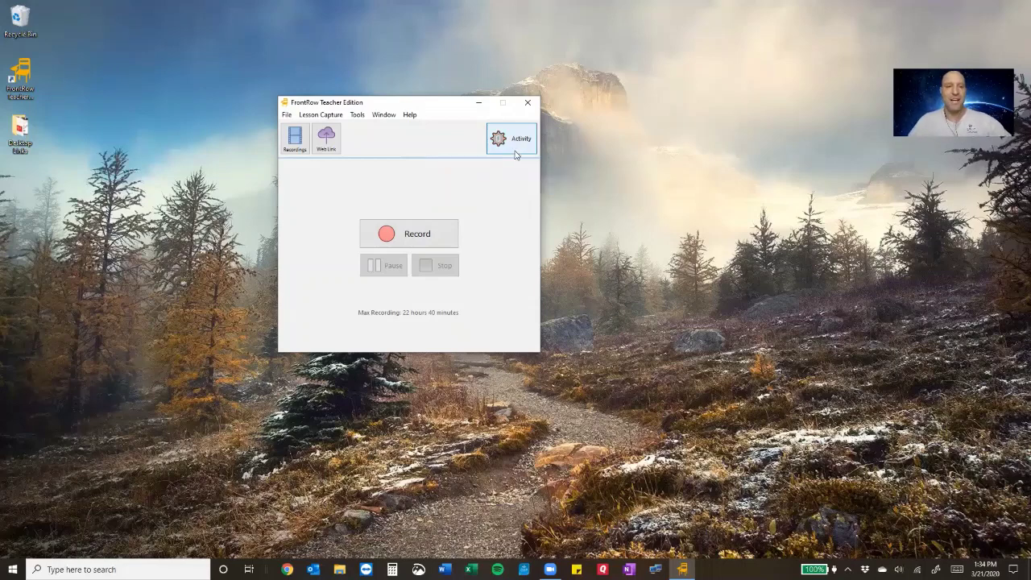
# - Open the folder of saved recordings, play back the second recording and close the player
pyautogui.click(295, 143)
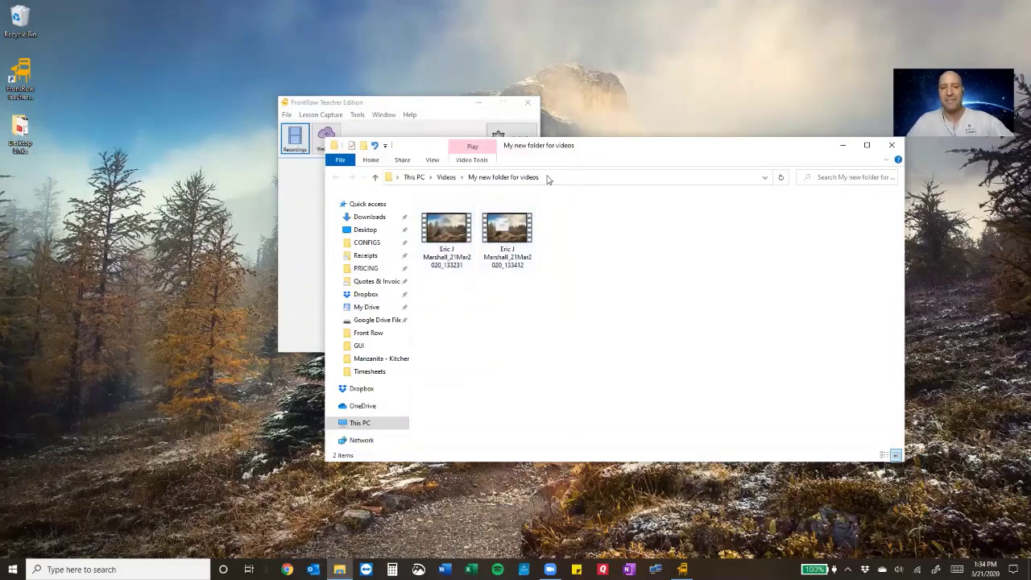
pyautogui.moveTo(565, 155); pyautogui.dragTo(676, 157)
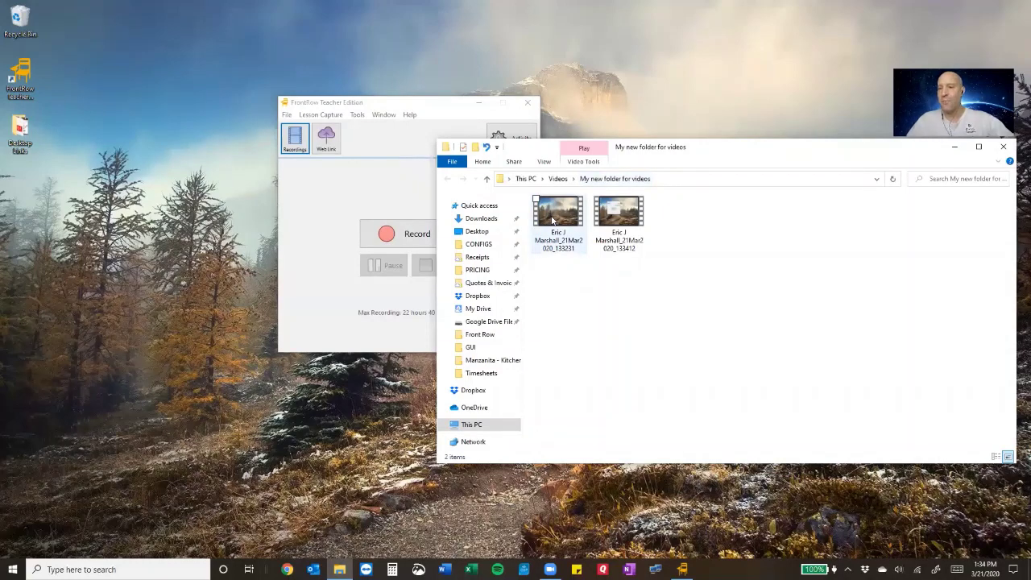
pyautogui.moveTo(553, 220)
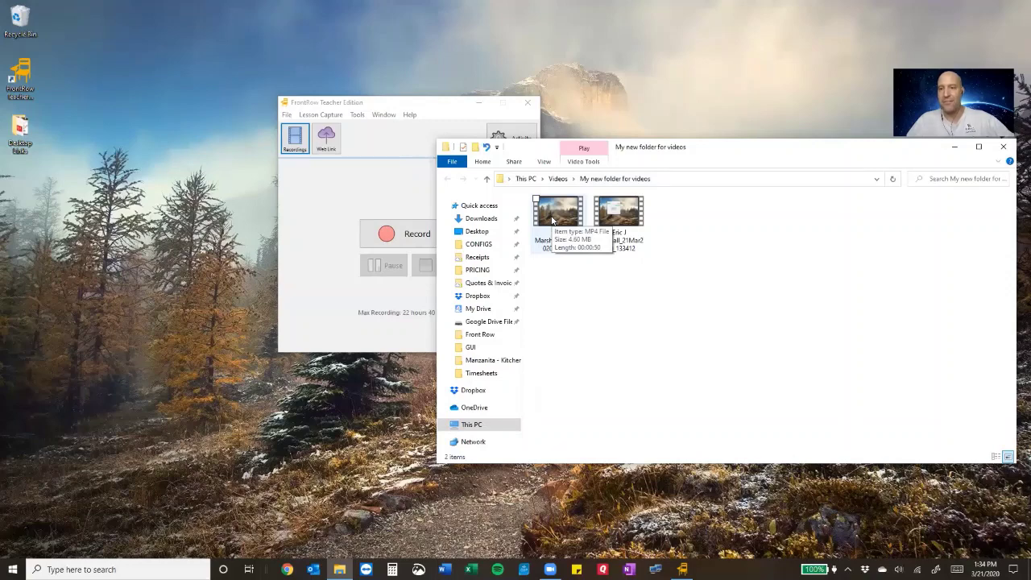
pyautogui.doubleClick(614, 226)
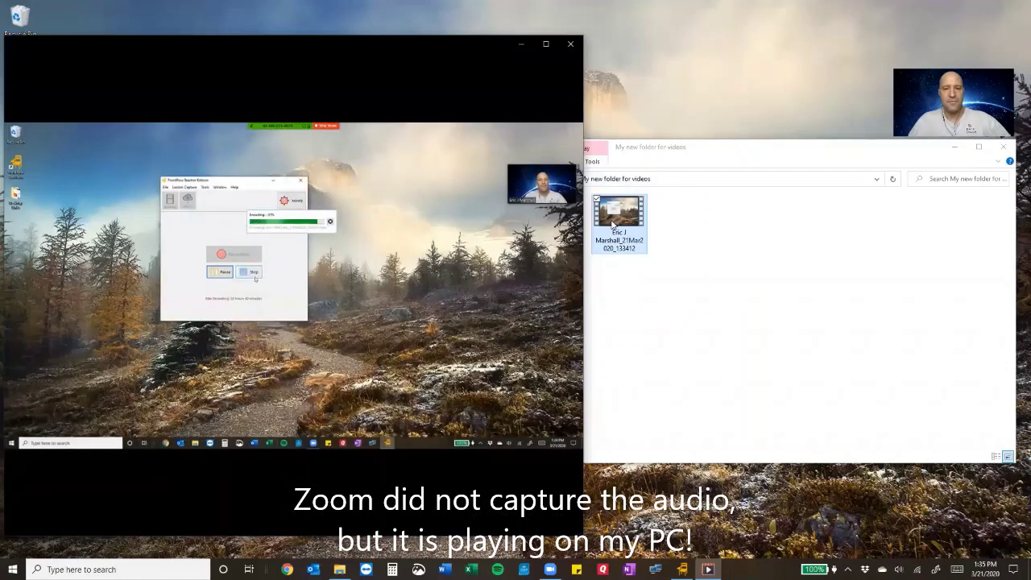
pyautogui.moveTo(565, 90)
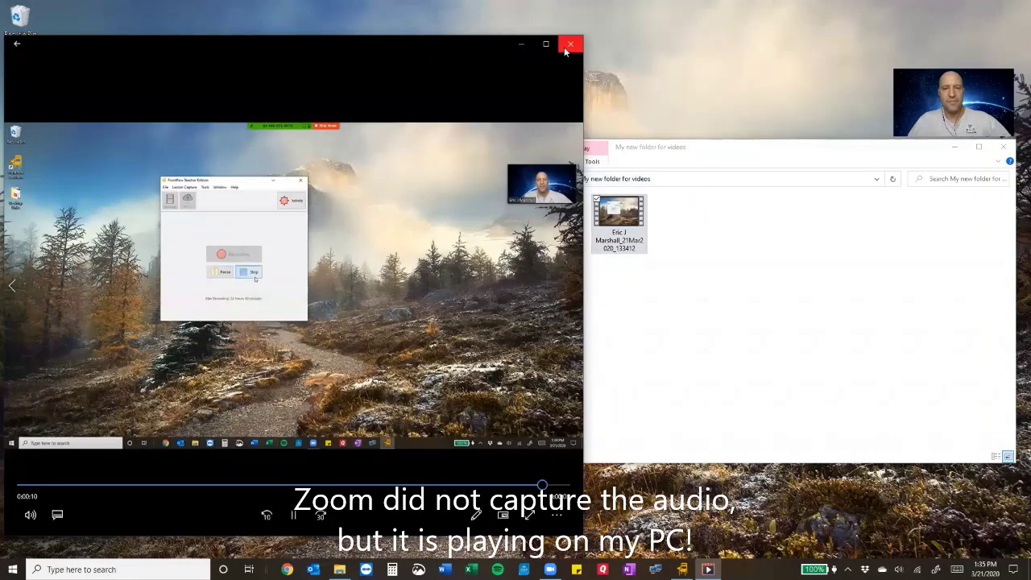
pyautogui.click(567, 45)
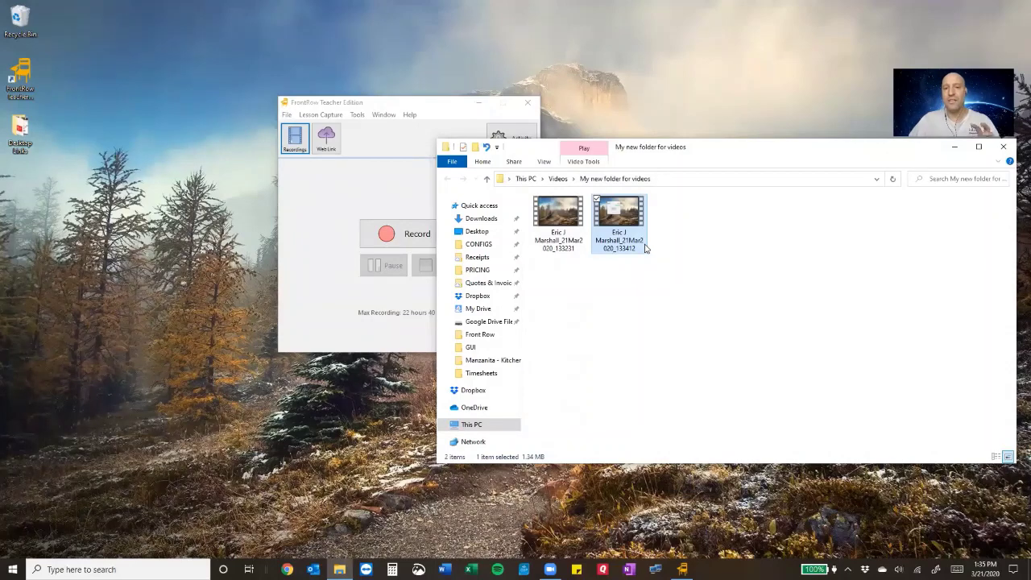
pyautogui.moveTo(645, 248)
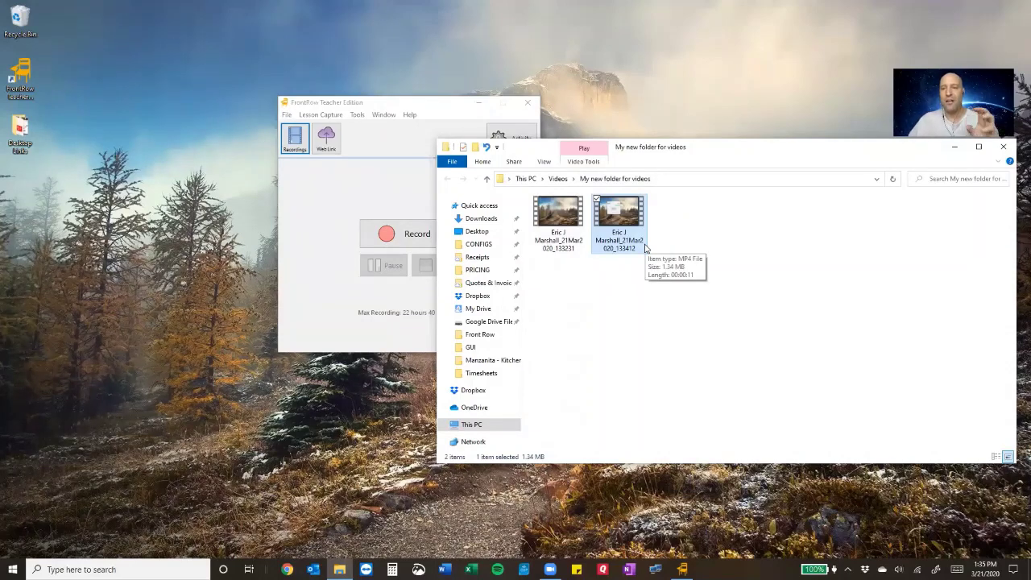
# - Open the web link folder, copy the second recording into Front Row Videos on Google Drive, and close both folder windows
pyautogui.click(325, 151)
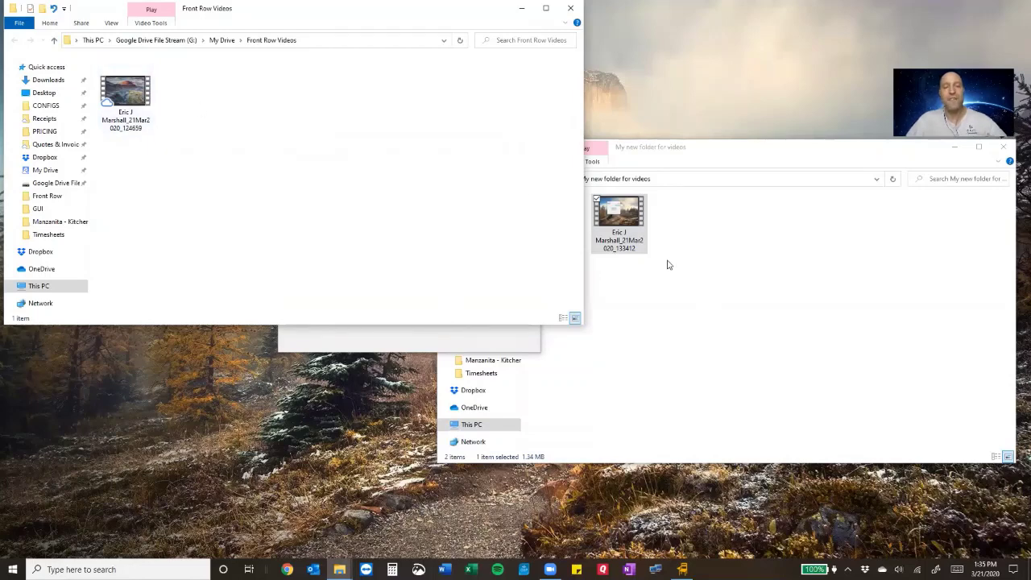
pyautogui.click(644, 232)
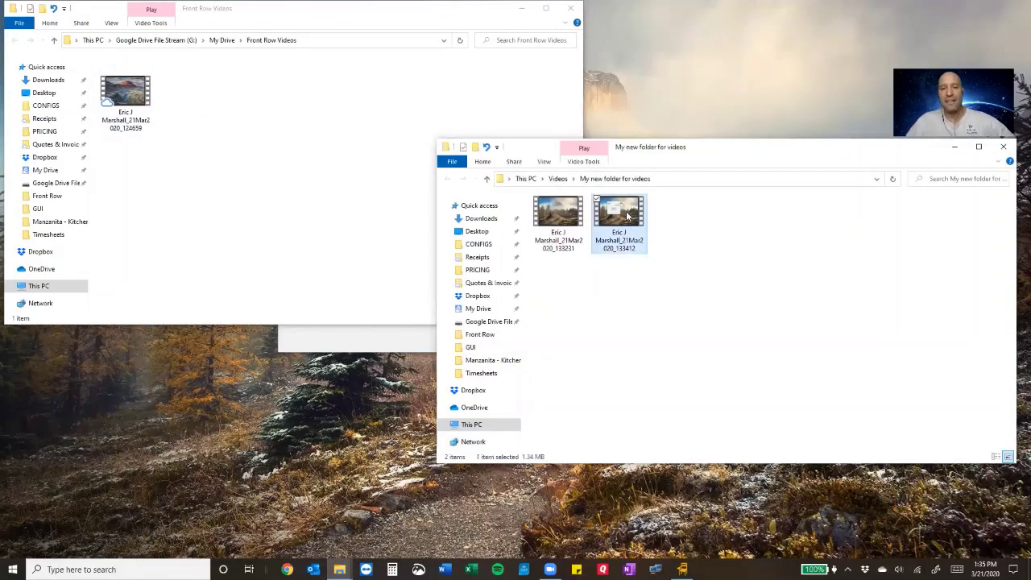
pyautogui.moveTo(627, 214); pyautogui.dragTo(299, 220)
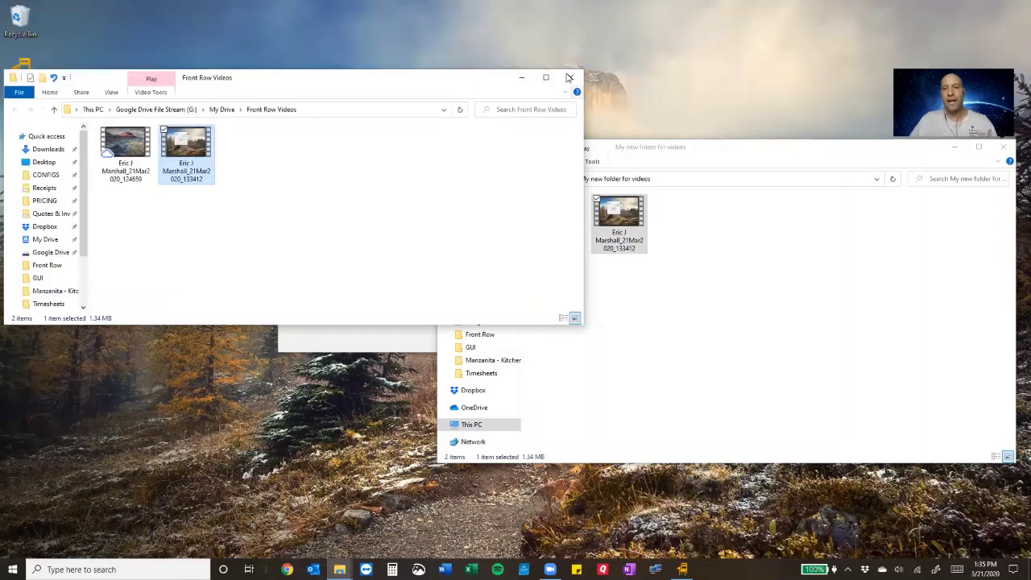
pyautogui.click(570, 78)
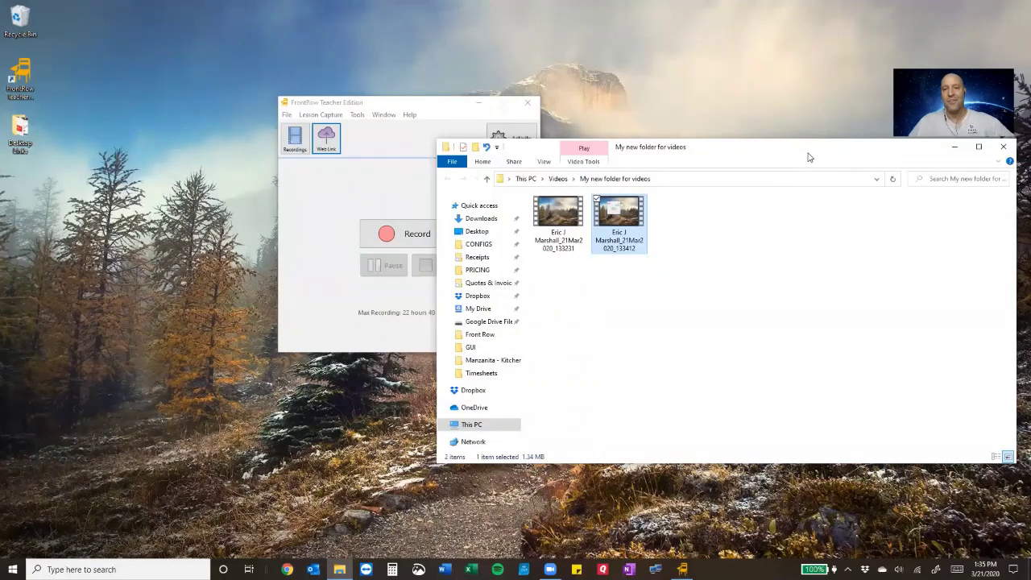
pyautogui.moveTo(800, 153); pyautogui.dragTo(635, 213)
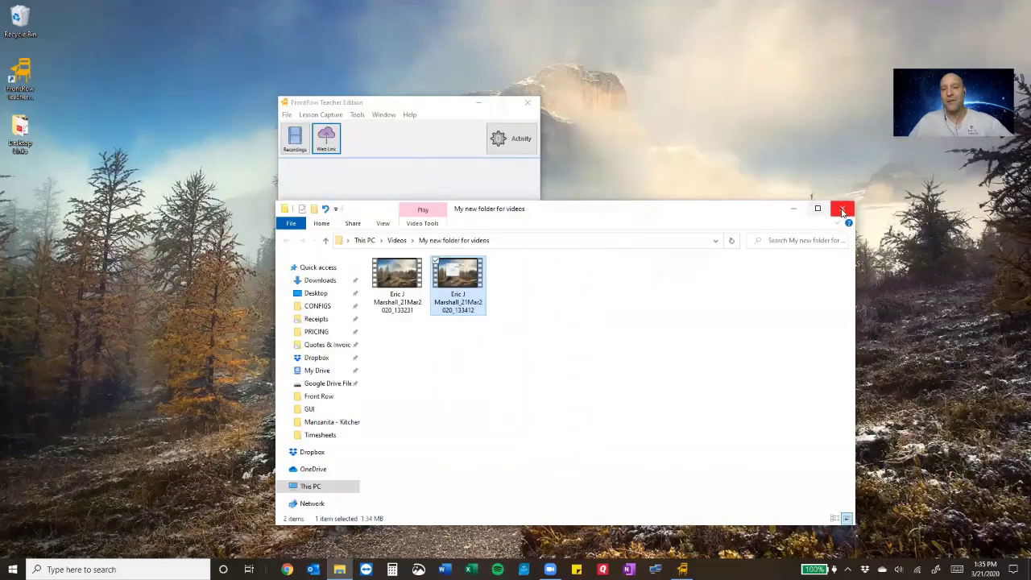
pyautogui.click(839, 207)
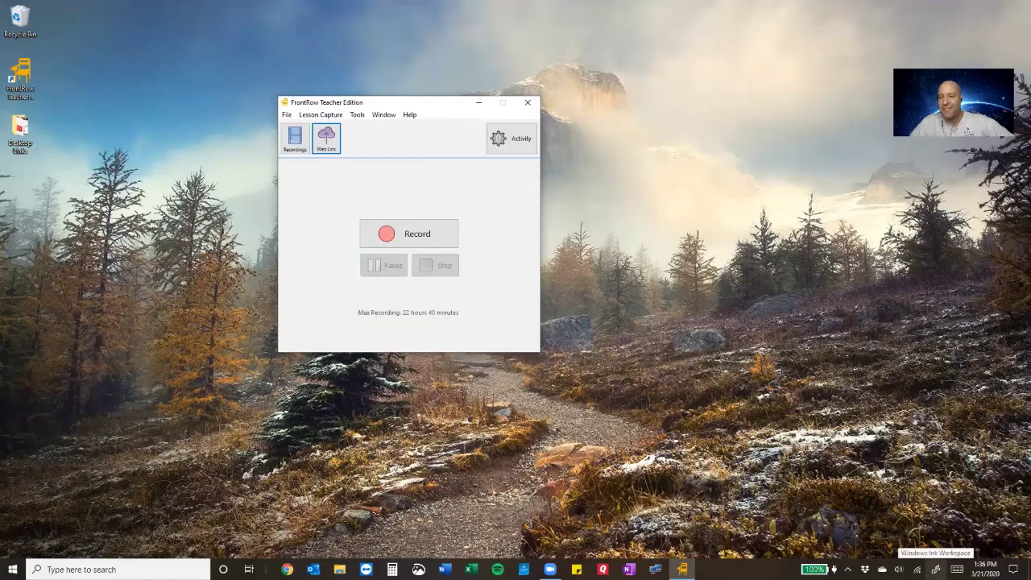
# - Search Windows for "white" and open Microsoft Whiteboard
pyautogui.click(936, 569)
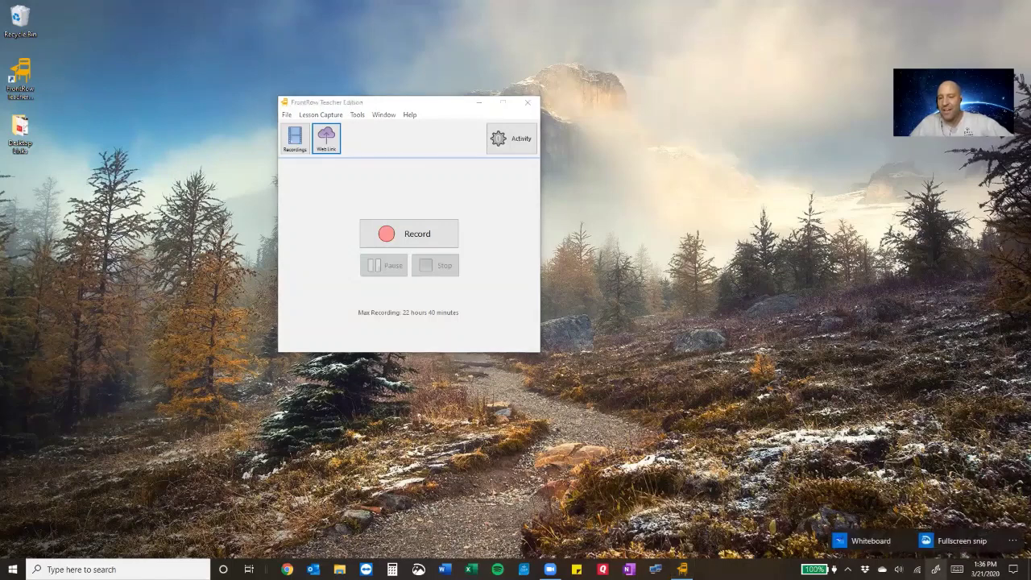
pyautogui.click(885, 547)
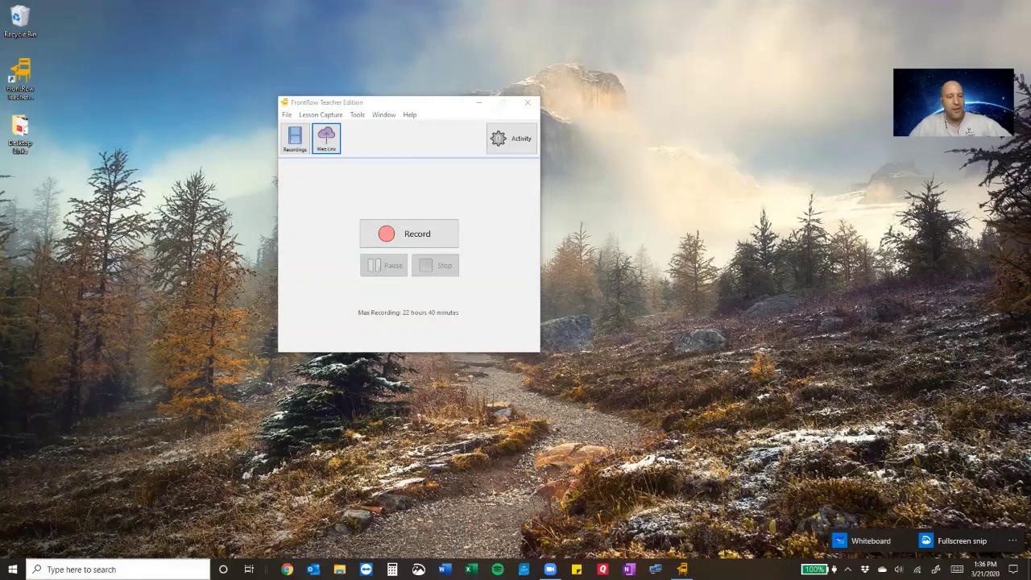
pyautogui.press('super+s')
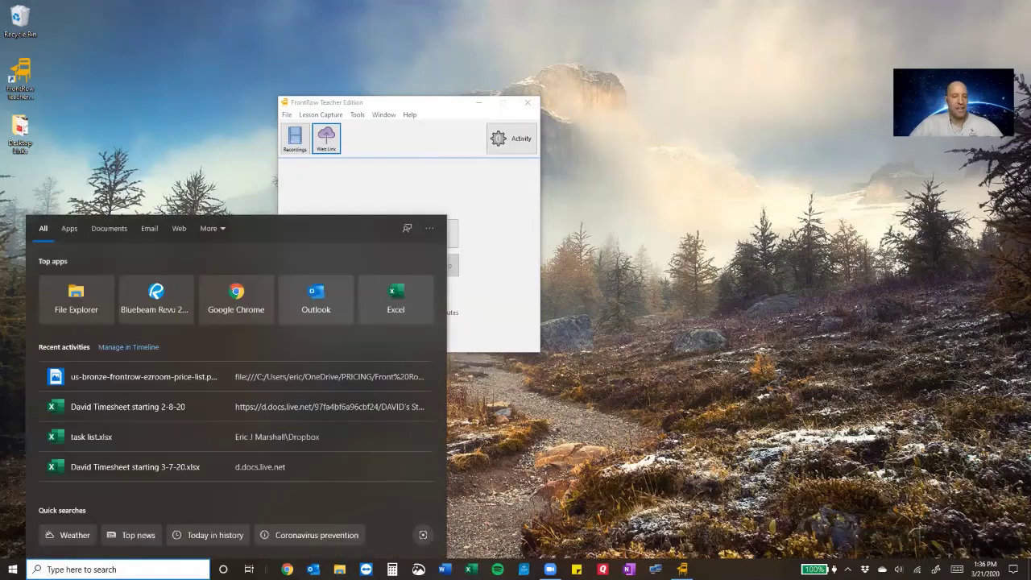
pyautogui.write('white')
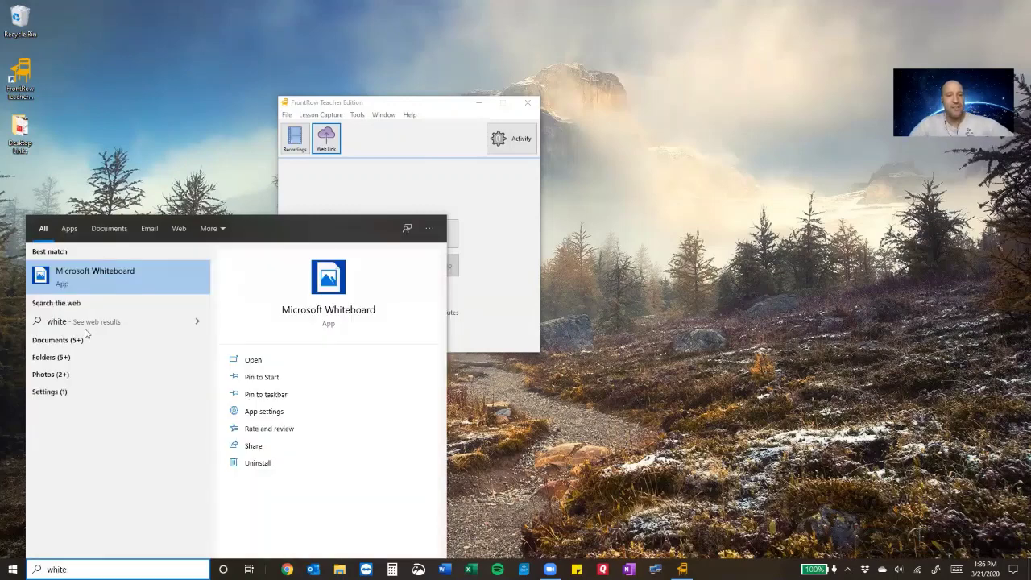
pyautogui.click(79, 275)
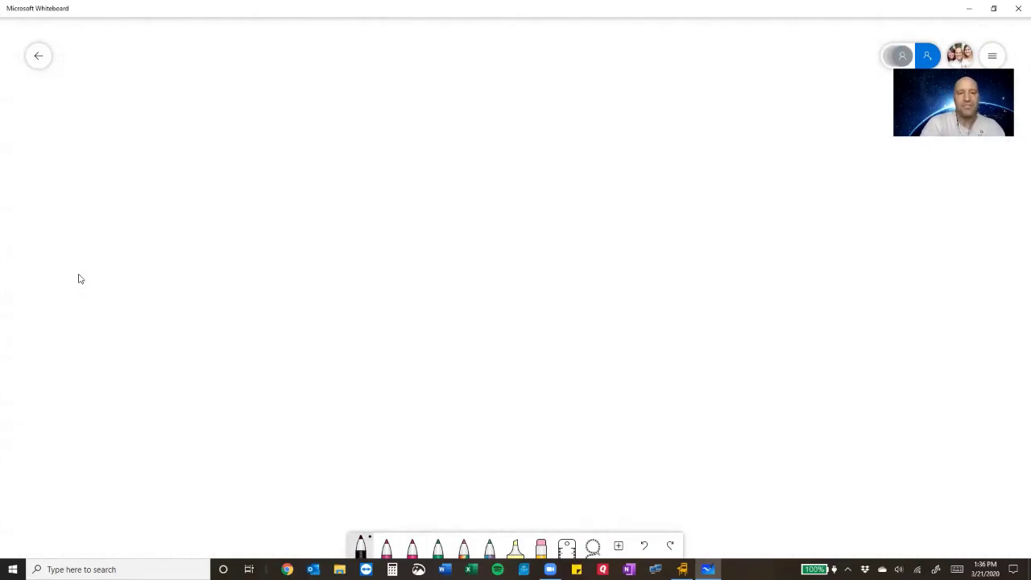
# - Handwrite "Hi" with the black pen on the blank whiteboard and draw an ellipse around the word
pyautogui.moveTo(395, 235); pyautogui.dragTo(397, 315)
pyautogui.moveTo(440, 245); pyautogui.dragTo(444, 320)
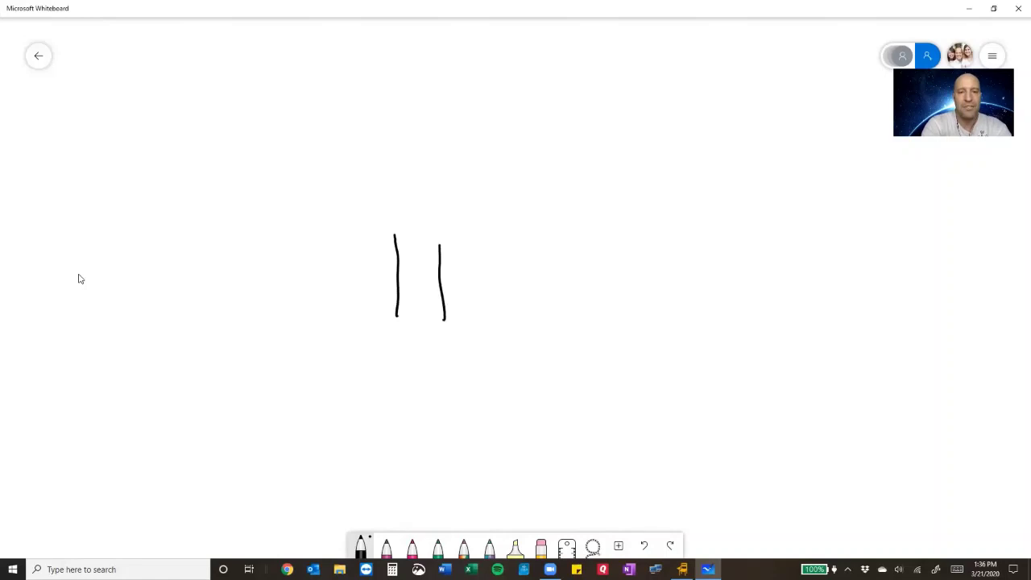
pyautogui.moveTo(406, 292); pyautogui.dragTo(453, 278)
pyautogui.moveTo(473, 278); pyautogui.dragTo(483, 316)
pyautogui.moveTo(472, 249); pyautogui.dragTo(477, 259)
pyautogui.moveTo(366, 348)
pyautogui.mouseDown()
pyautogui.moveTo(511, 356)
pyautogui.moveTo(354, 319)
pyautogui.mouseUp()
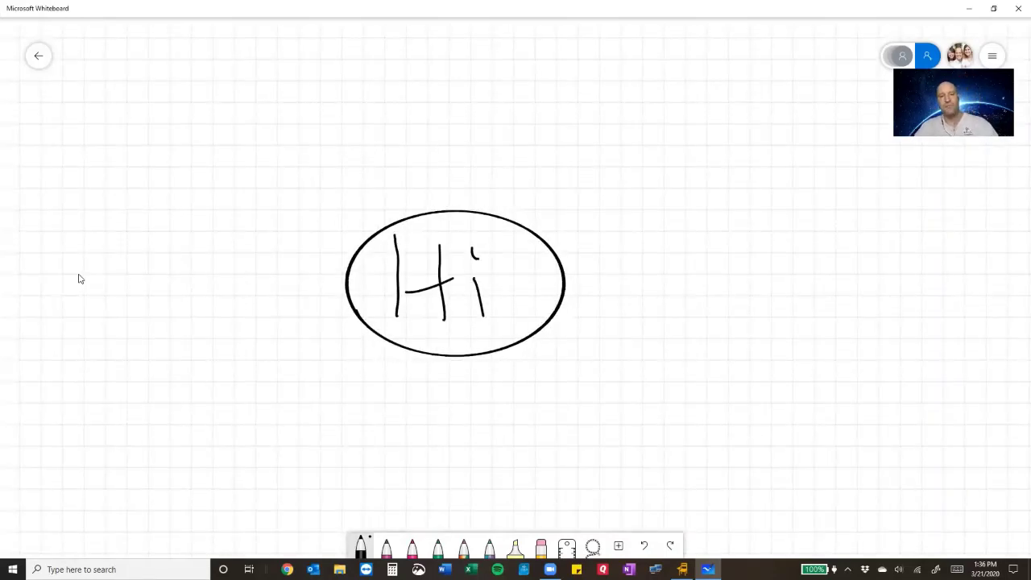
pyautogui.moveTo(80, 279)
pyautogui.mouseDown()
pyautogui.moveTo(221, 262)
pyautogui.moveTo(164, 265)
pyautogui.mouseUp()
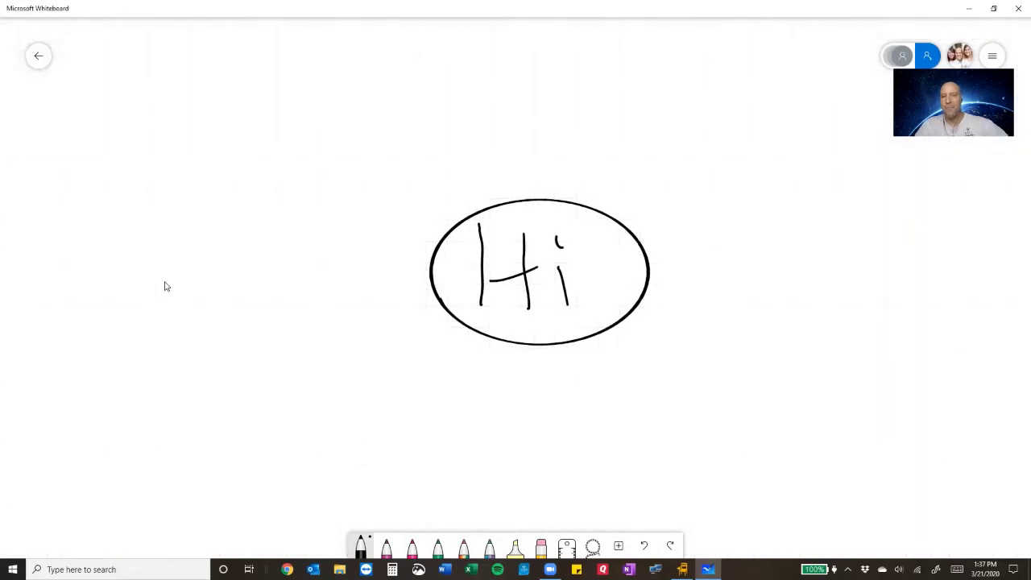
# - Copy the whiteboard's web sharing link and close the sharing settings
pyautogui.click(926, 57)
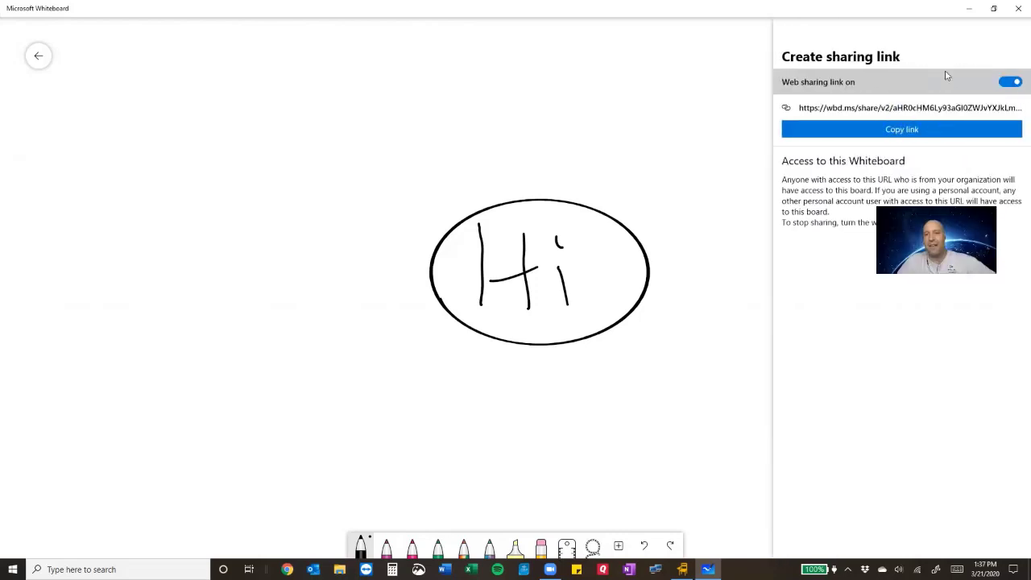
pyautogui.click(913, 130)
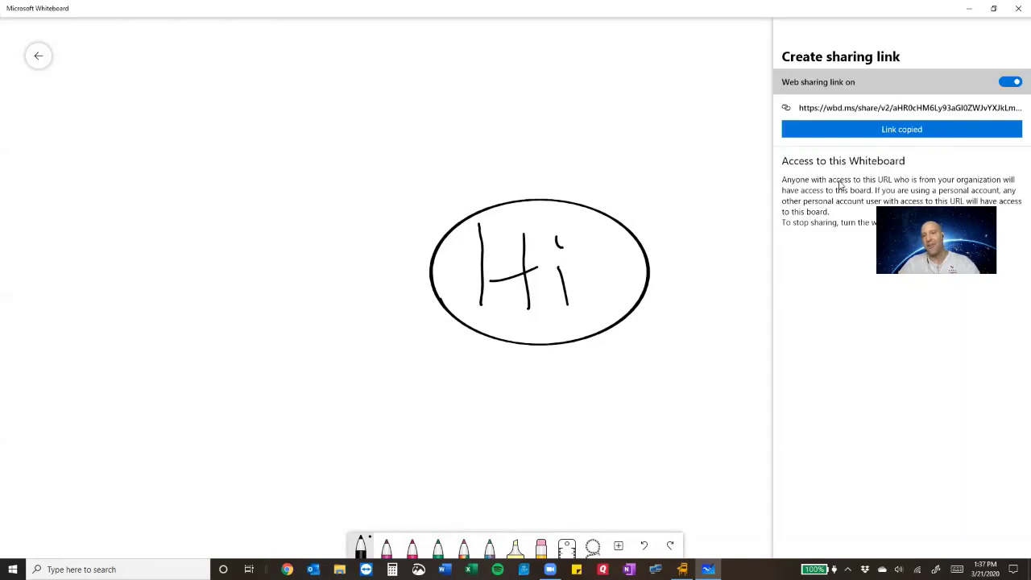
pyautogui.click(711, 104)
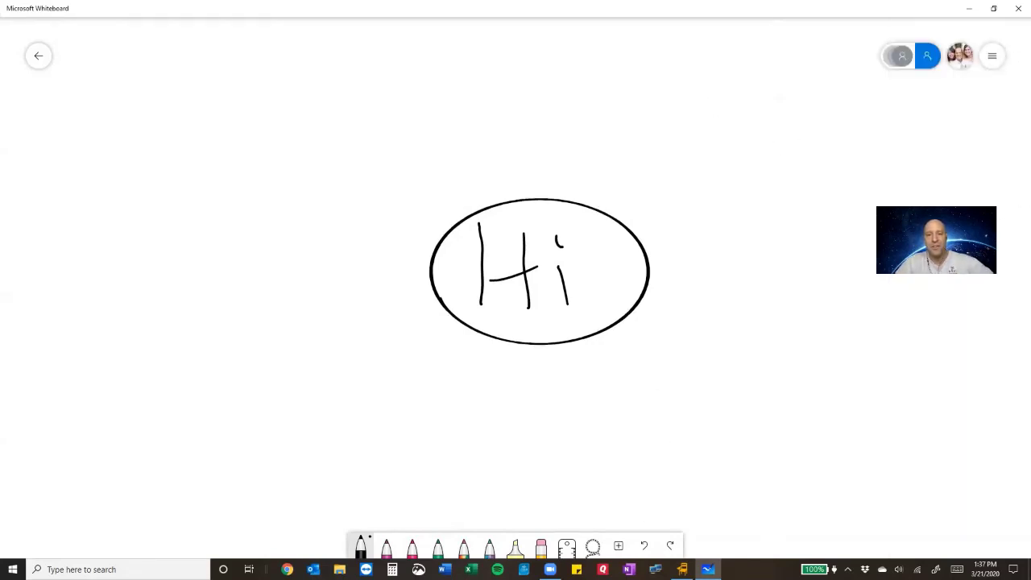
# - Show the types of content that can be inserted into the whiteboard, and close Microsoft Whiteboard
pyautogui.click(619, 547)
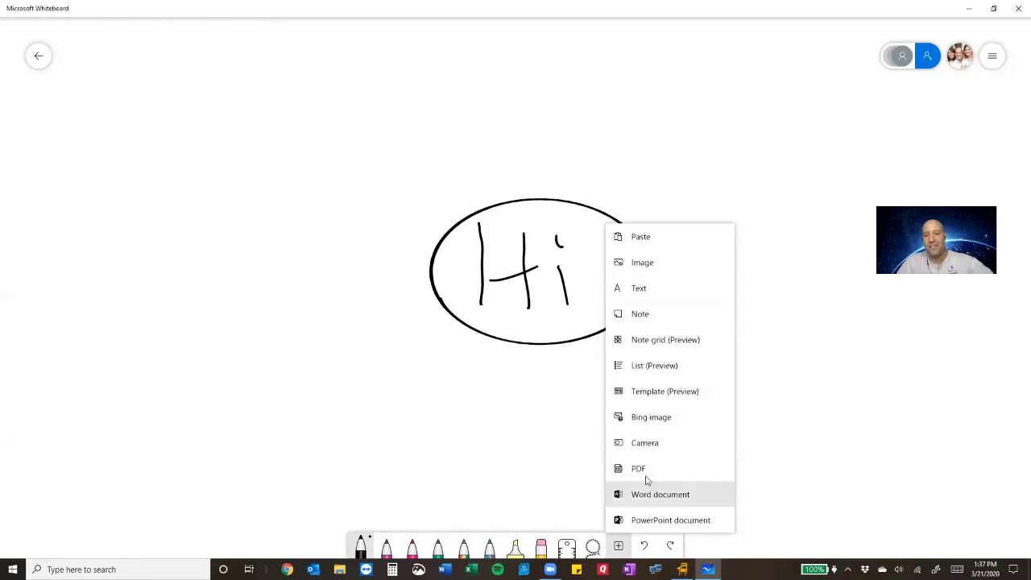
pyautogui.click(776, 419)
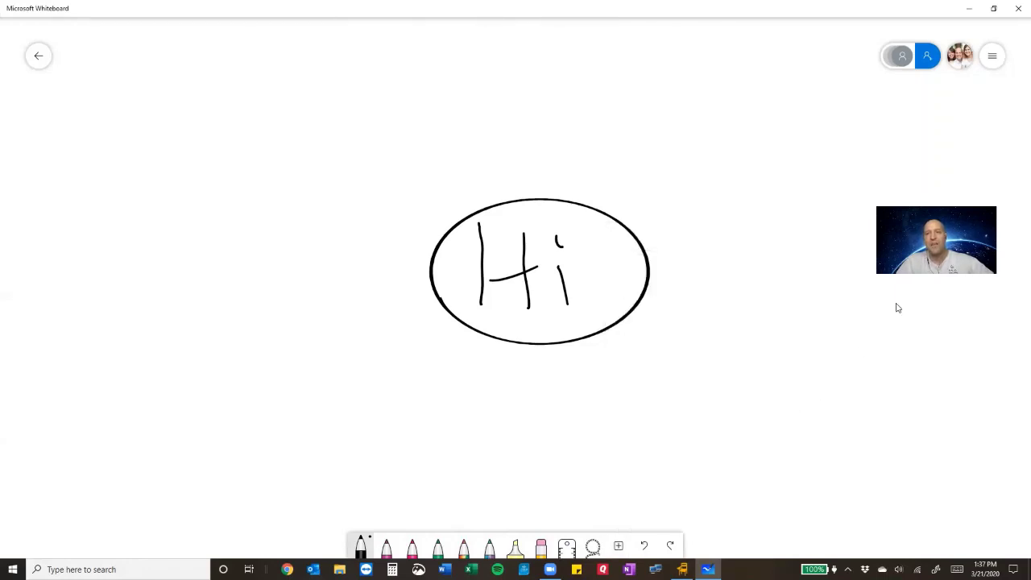
pyautogui.click(1017, 9)
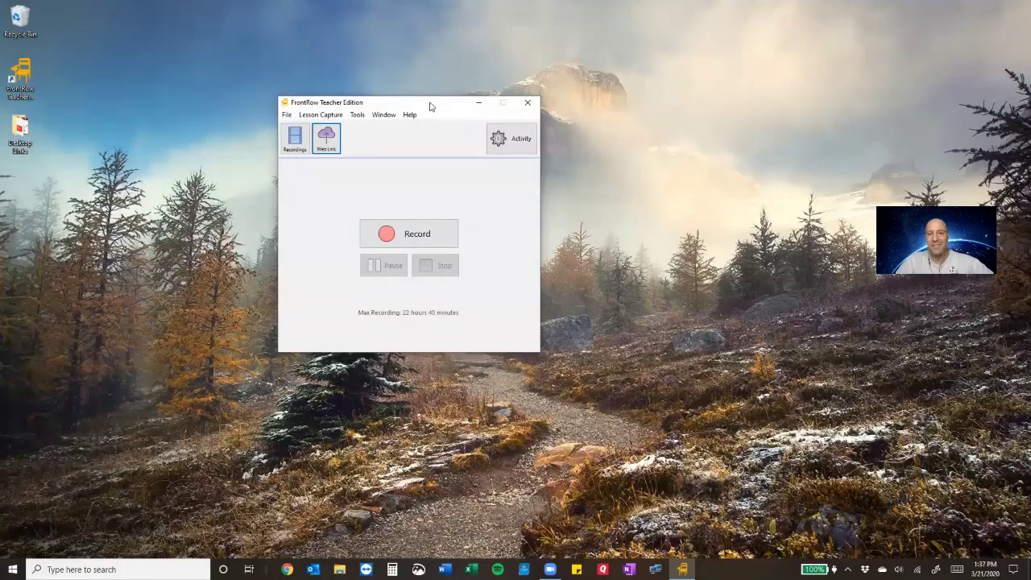
# - Move the FrontRow window aside, open Quick Assist by searching "assi", and choose to assist another person to generate a security code
pyautogui.moveTo(431, 107); pyautogui.dragTo(636, 97)
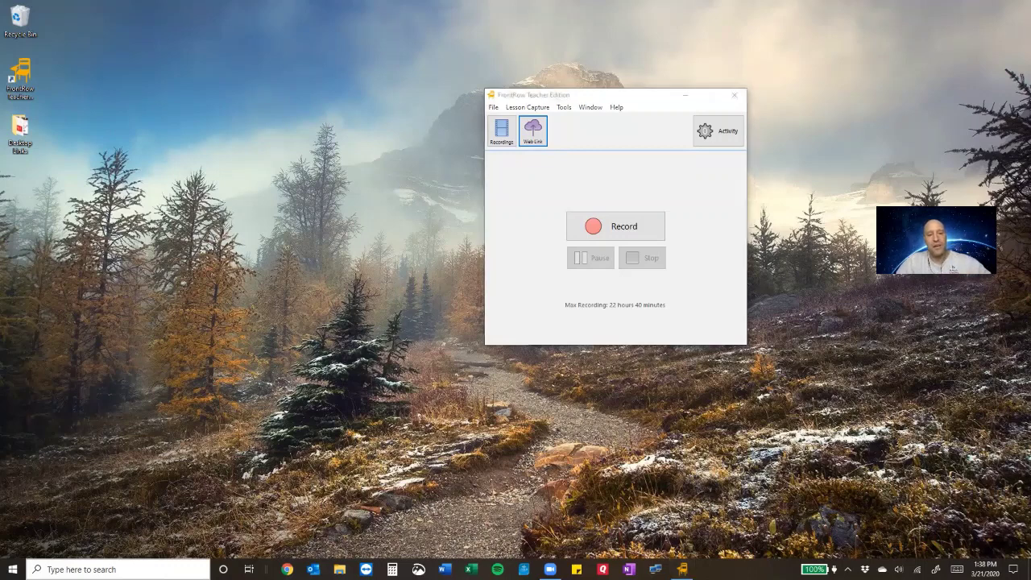
pyautogui.click(97, 569)
pyautogui.write('assi')
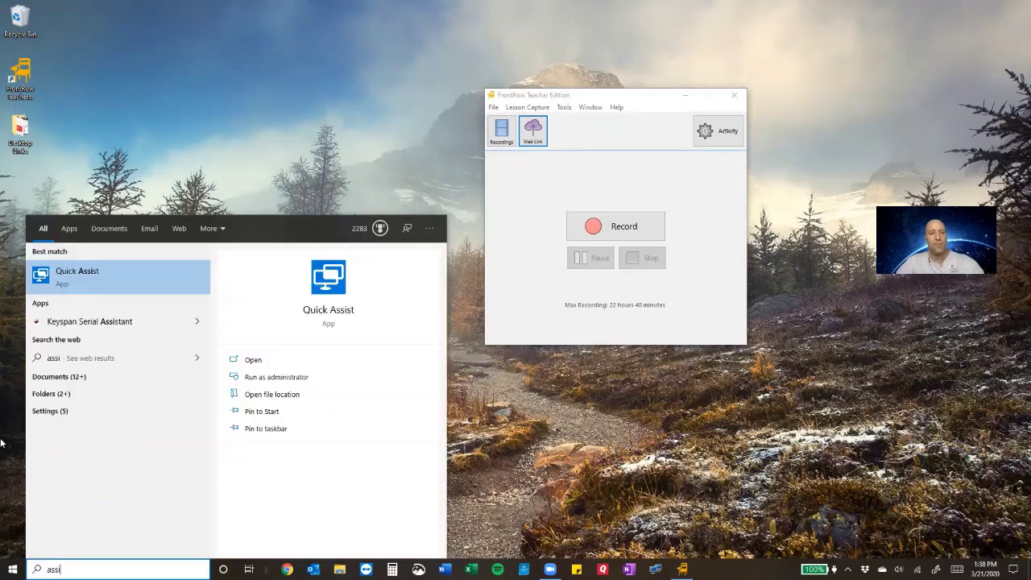
pyautogui.click(77, 275)
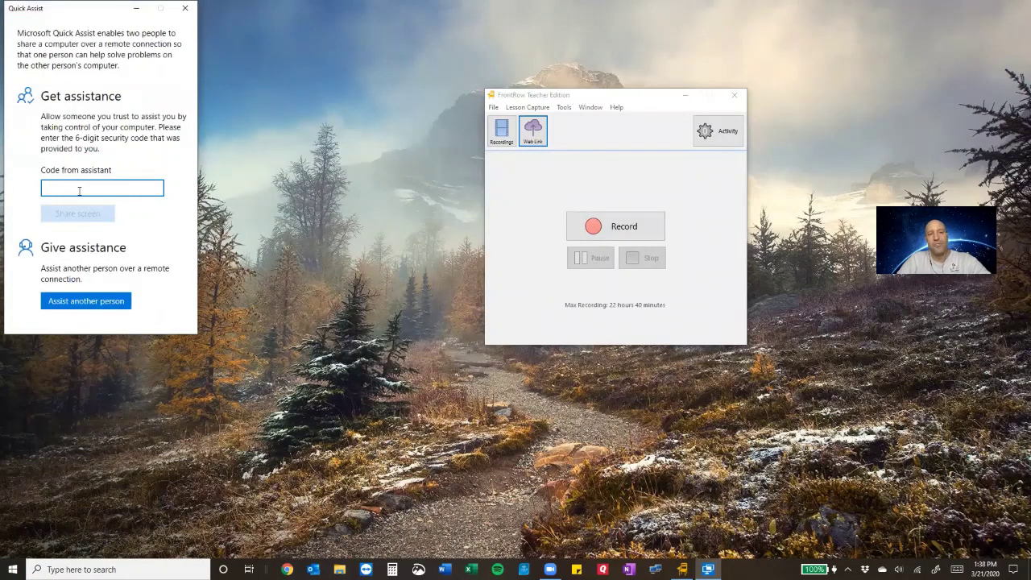
pyautogui.click(120, 302)
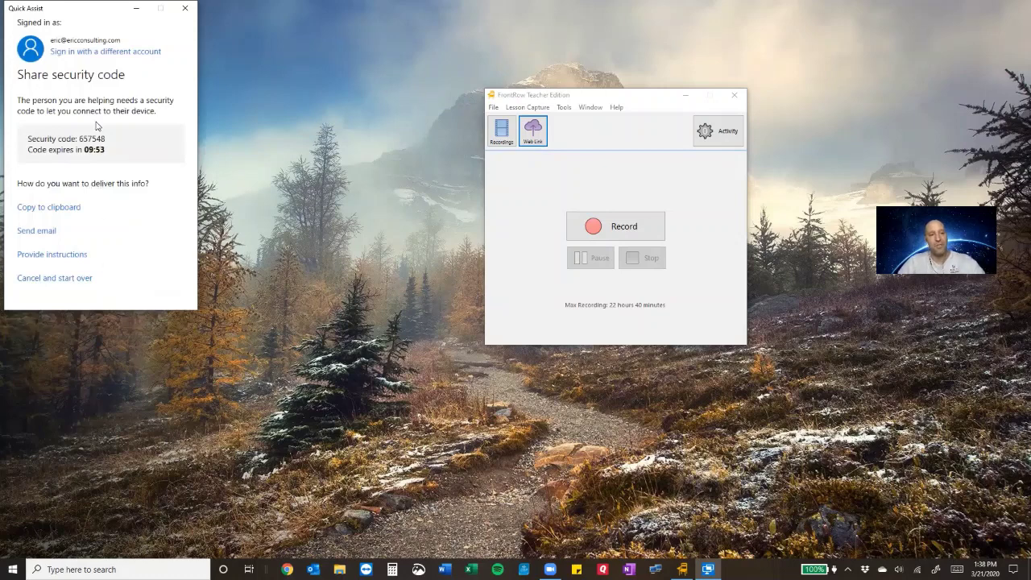
# - Highlight the security code to share, close Quick Assist and move the FrontRow window back toward the centre of the desktop
pyautogui.moveTo(80, 139); pyautogui.dragTo(112, 138)
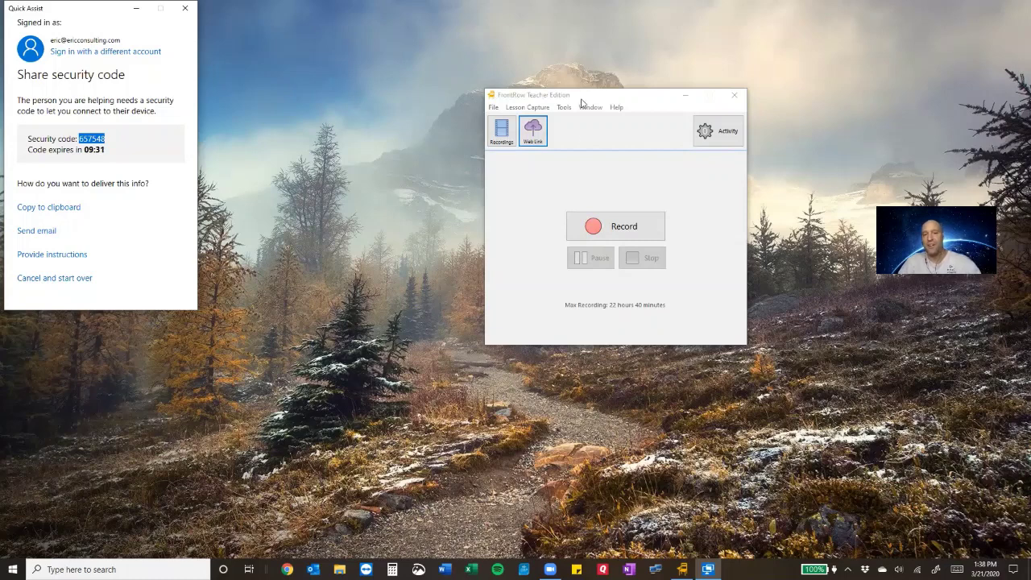
pyautogui.click(185, 8)
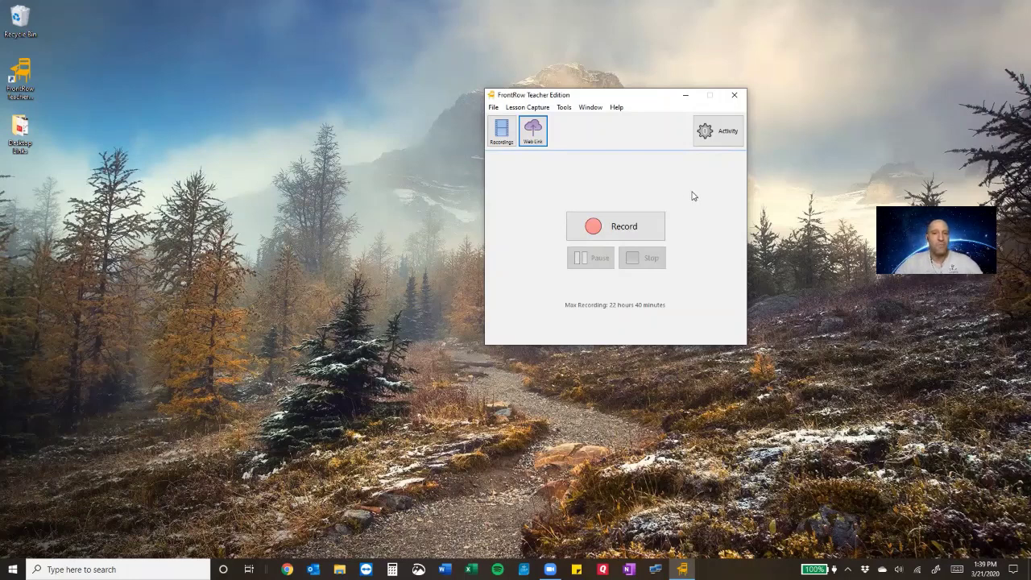
pyautogui.moveTo(653, 100); pyautogui.dragTo(544, 107)
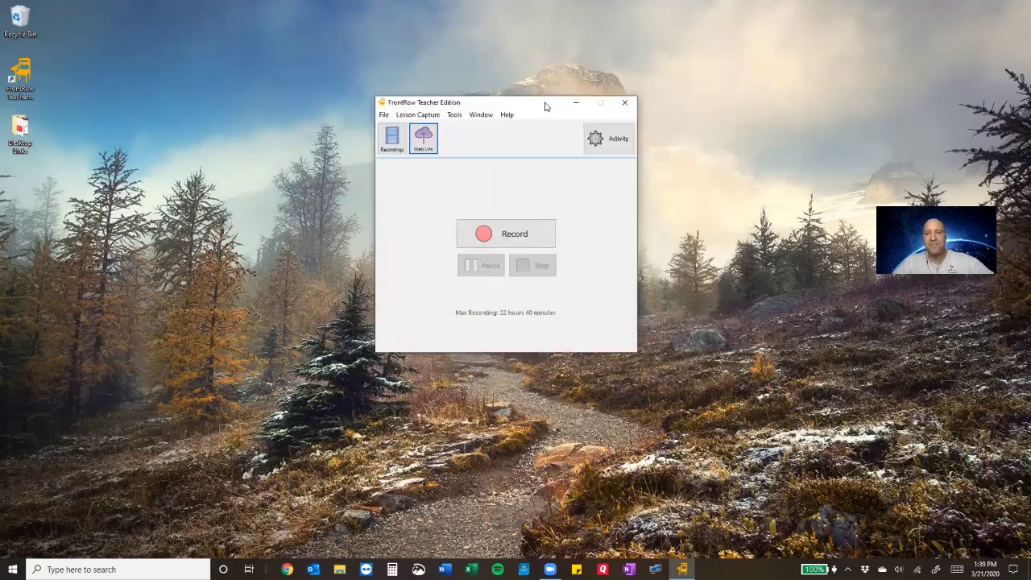